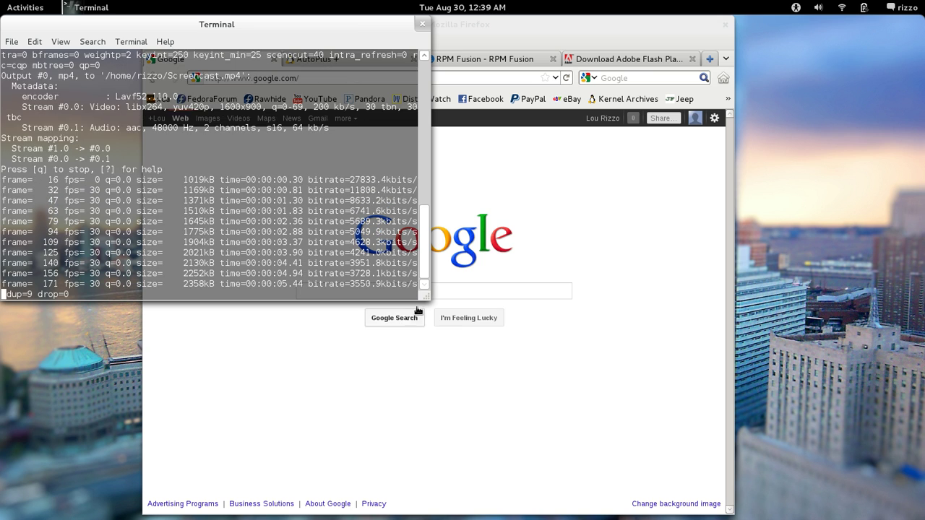
# Resize the recording terminal to a small strip of about 76x10 showing its latest output.
pyautogui.moveTo(429, 299); pyautogui.dragTo(402, 132)
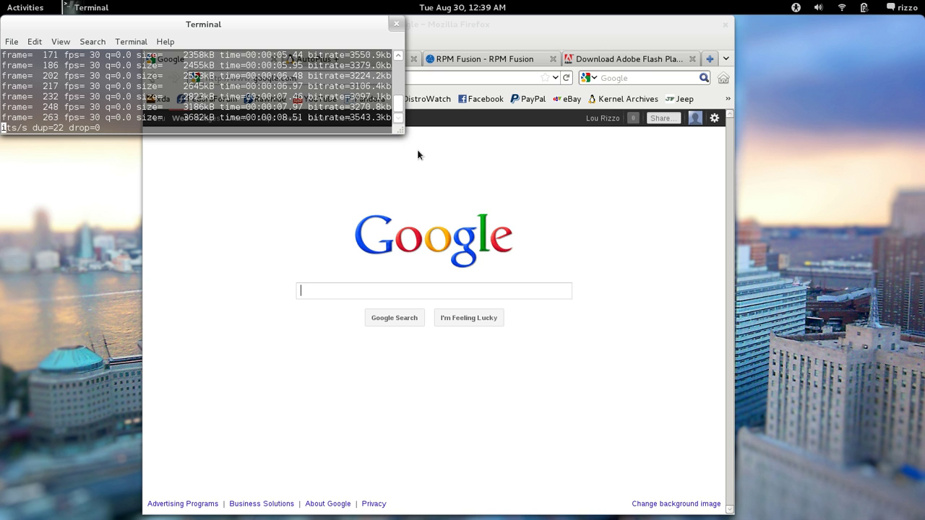
# Raise the Firefox window, shift it slightly left, and reload the Google home page.
pyautogui.click(535, 171)
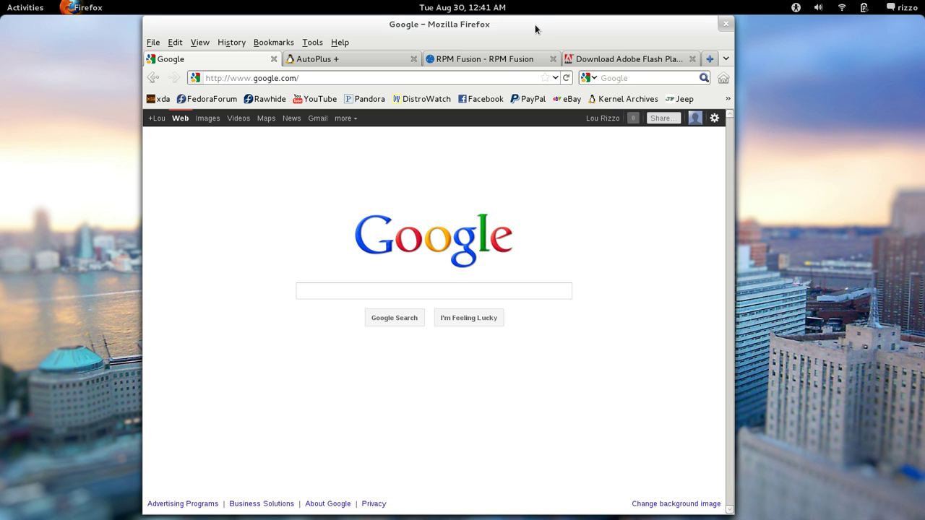
pyautogui.moveTo(535, 29); pyautogui.dragTo(527, 29)
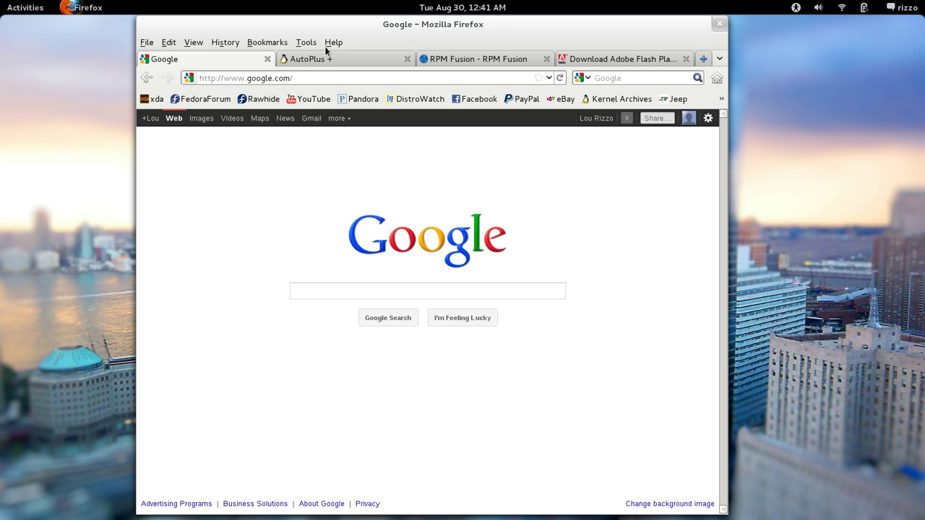
pyautogui.click(454, 254)
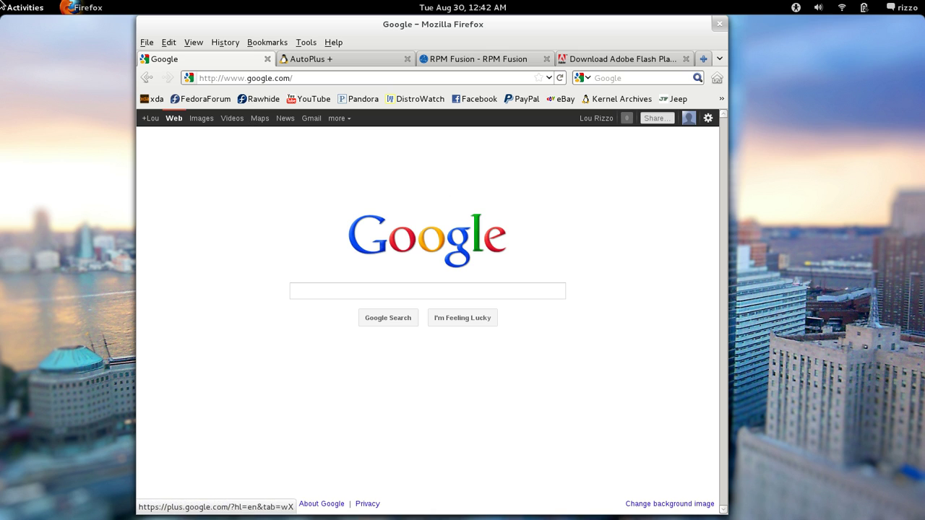
# Launch the Files manager from the dash and position its window.
pyautogui.moveTo(2, 1)
pyautogui.click(22, 91)
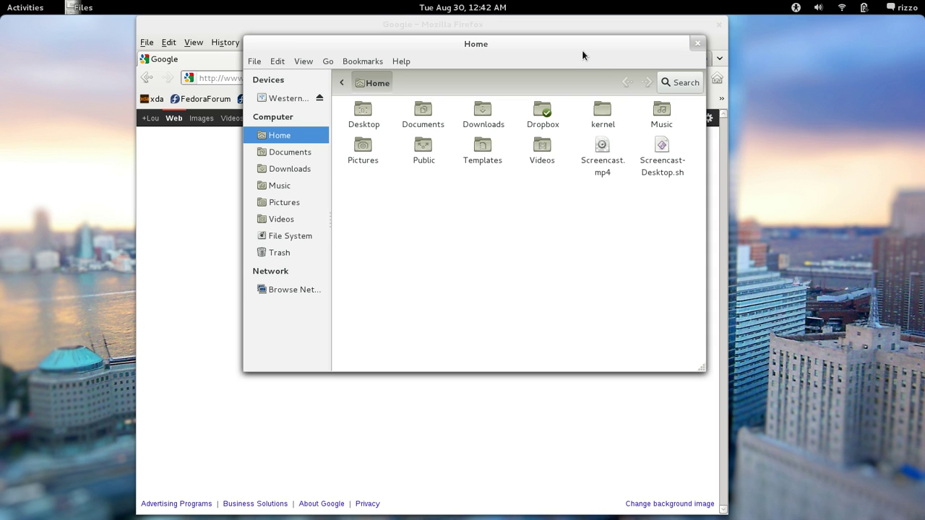
pyautogui.moveTo(582, 54); pyautogui.dragTo(478, 59)
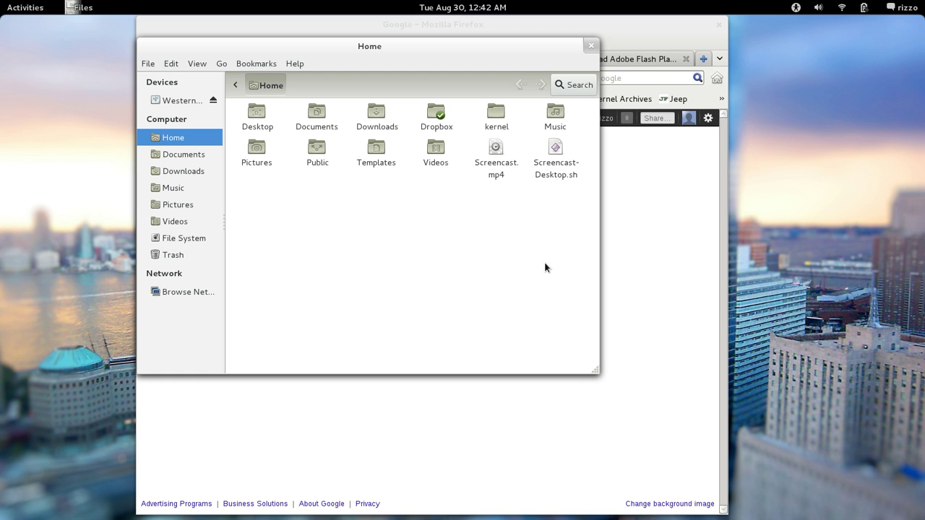
pyautogui.moveTo(491, 112); pyautogui.dragTo(531, 119)
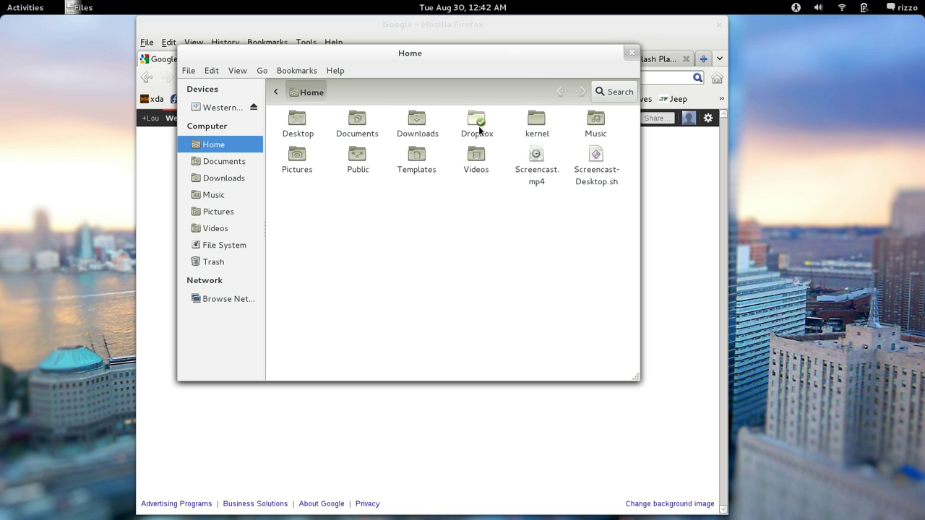
# Go into Dropbox, then Public, and open 'Fedora - Main' in gedit.
pyautogui.doubleClick(476, 123)
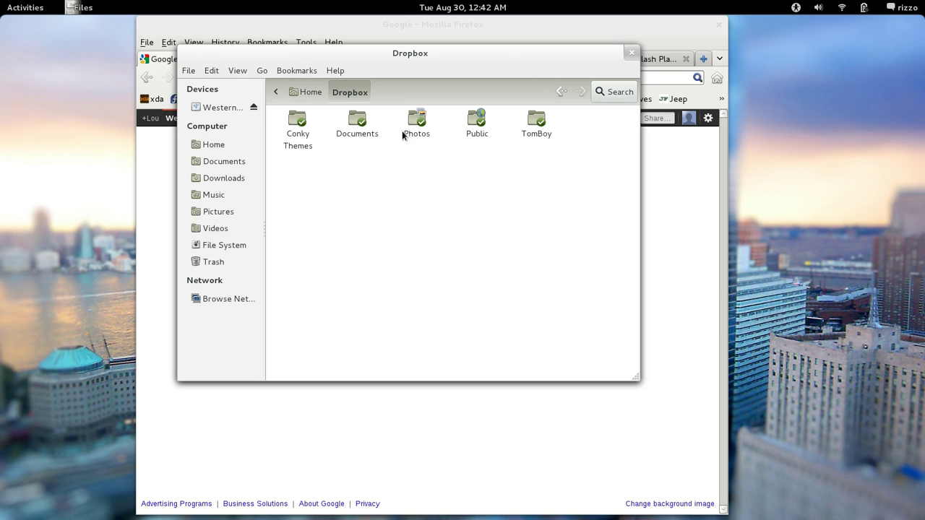
pyautogui.doubleClick(476, 121)
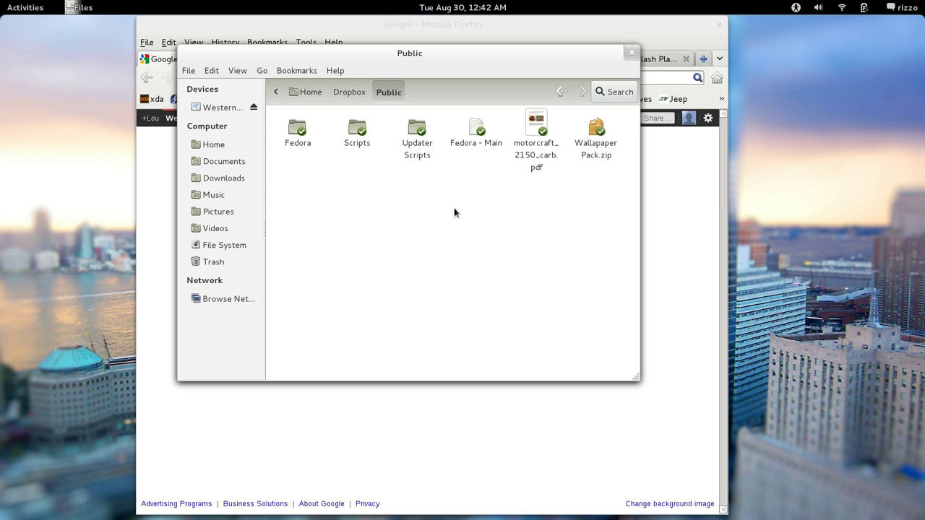
pyautogui.rightClick(474, 129)
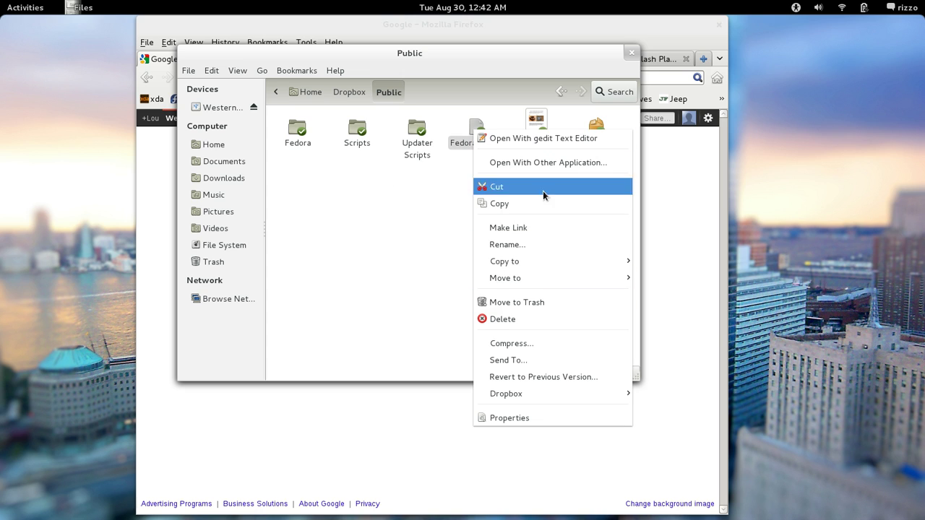
pyautogui.click(469, 143)
pyautogui.doubleClick(471, 140)
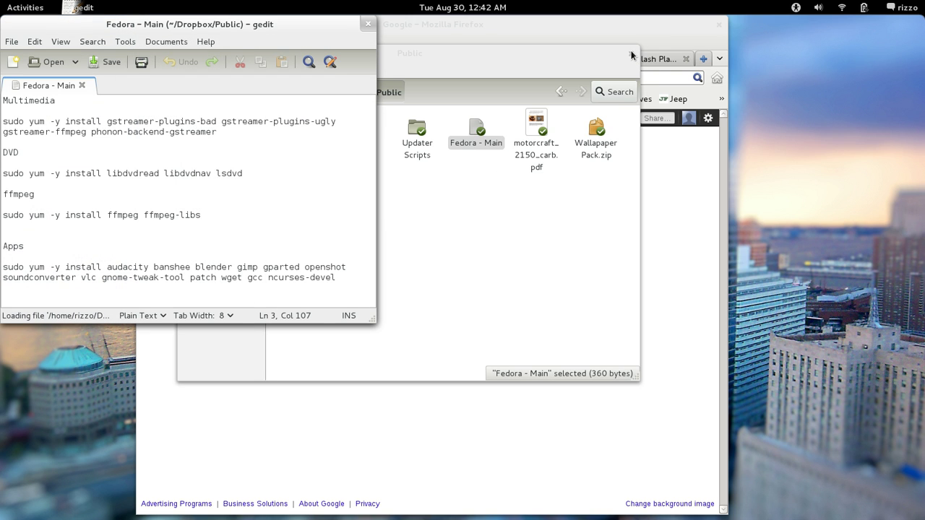
# Close Files, make the gedit notes window narrower and taller, and raise Firefox.
pyautogui.click(630, 53)
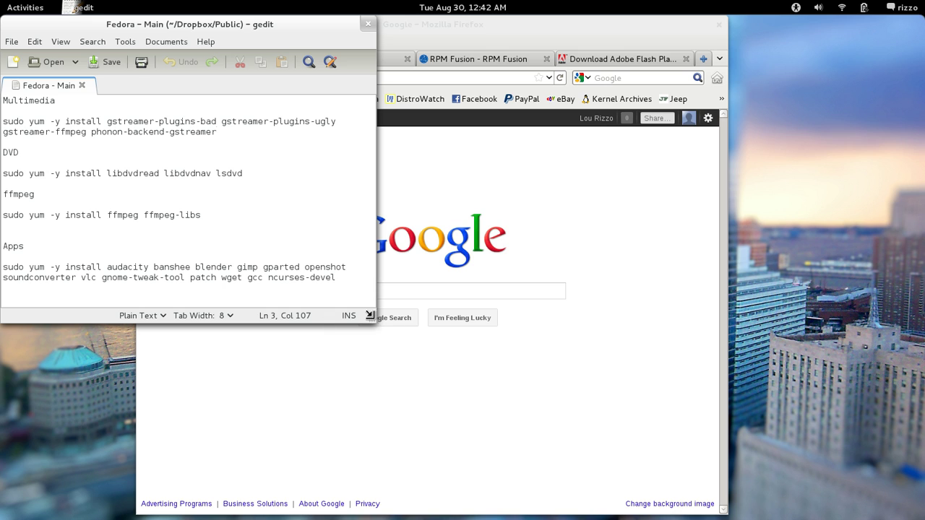
pyautogui.moveTo(373, 321); pyautogui.dragTo(354, 335)
pyautogui.click(600, 231)
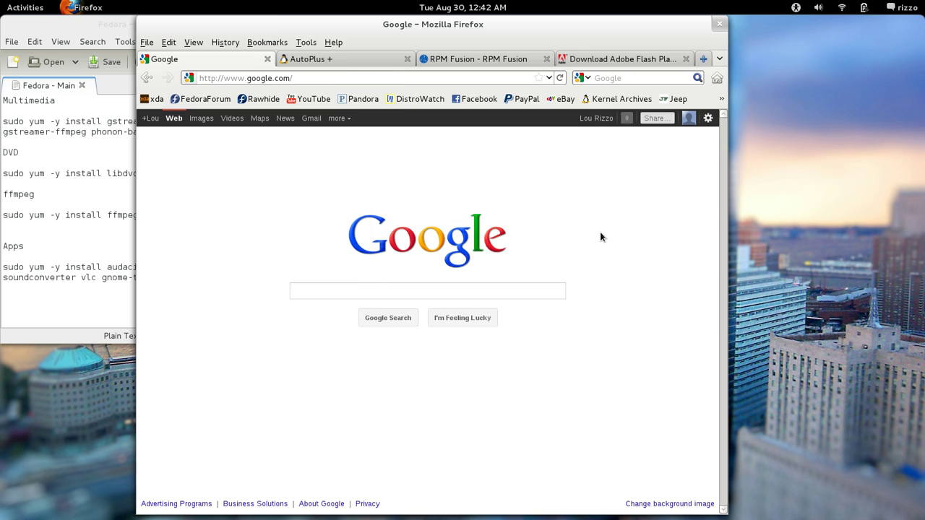
# Switch to the AutoPlus + tab and scroll to the AutoPlus 1.2-2 install and uninstall list.
pyautogui.click(353, 63)
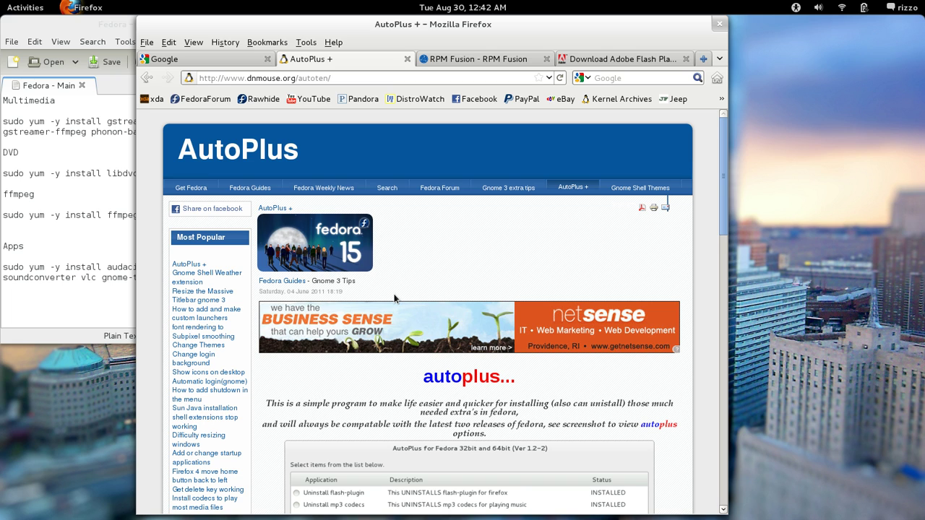
pyautogui.scroll(-1, 404, 297)
pyautogui.scroll(1, 408, 298)
pyautogui.scroll(-3, 463, 217)
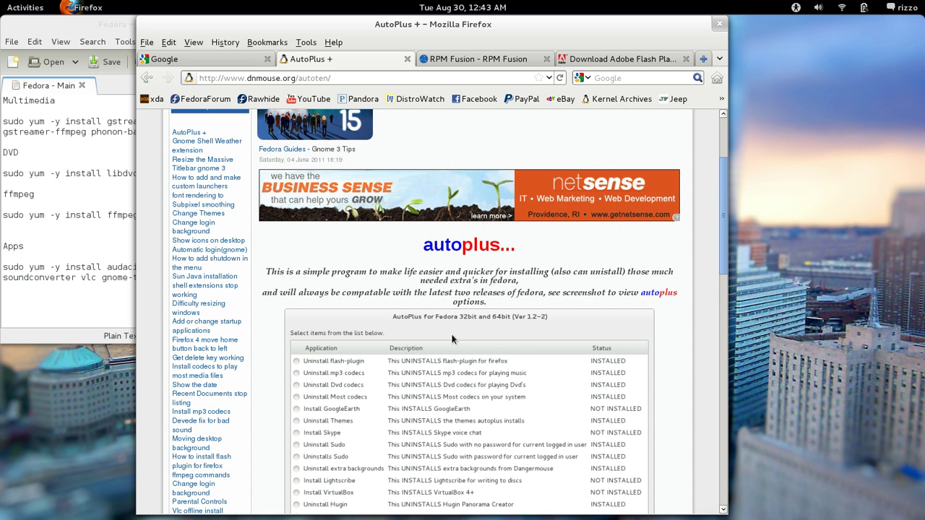
pyautogui.scroll(3, 454, 338)
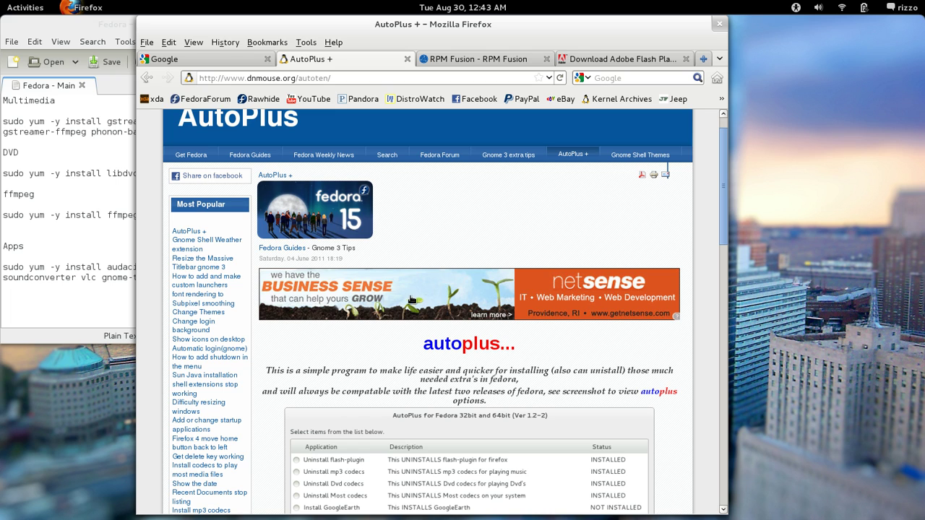
pyautogui.scroll(-5, 390, 281)
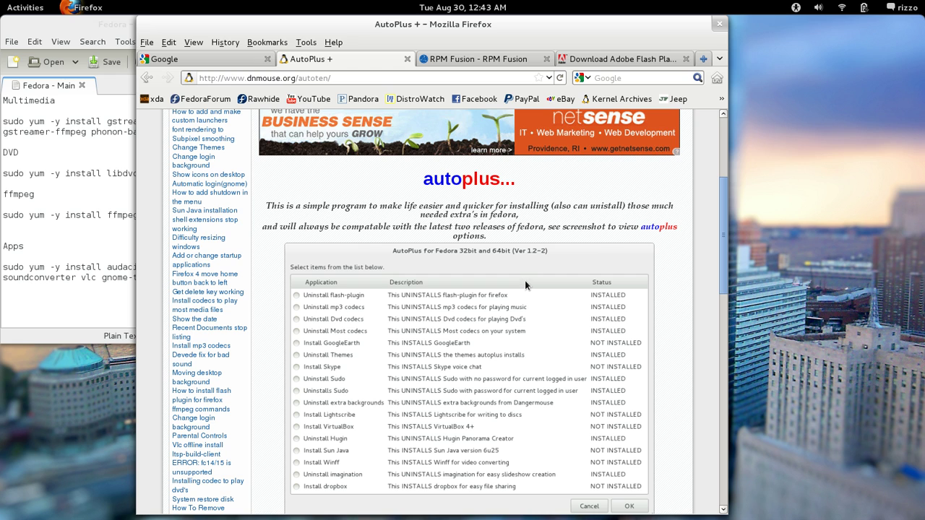
pyautogui.scroll(-3, 520, 286)
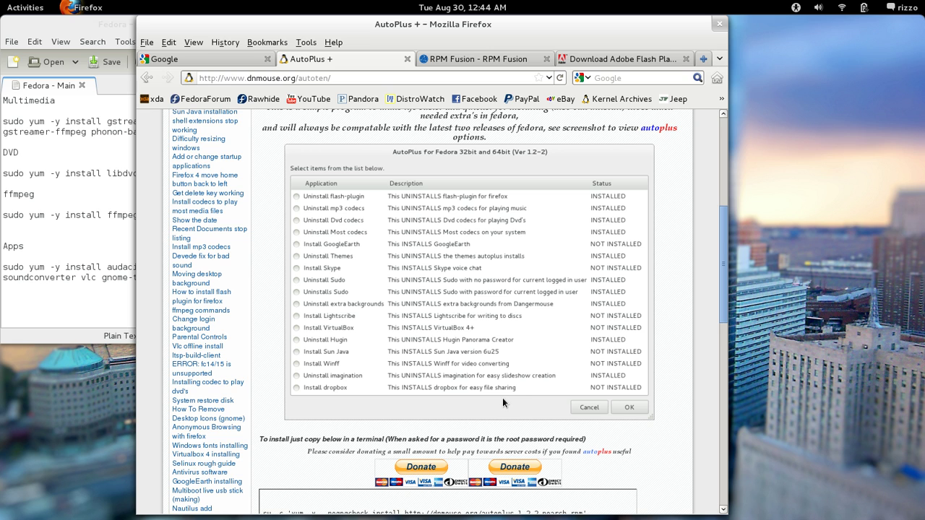
pyautogui.scroll(1, 502, 397)
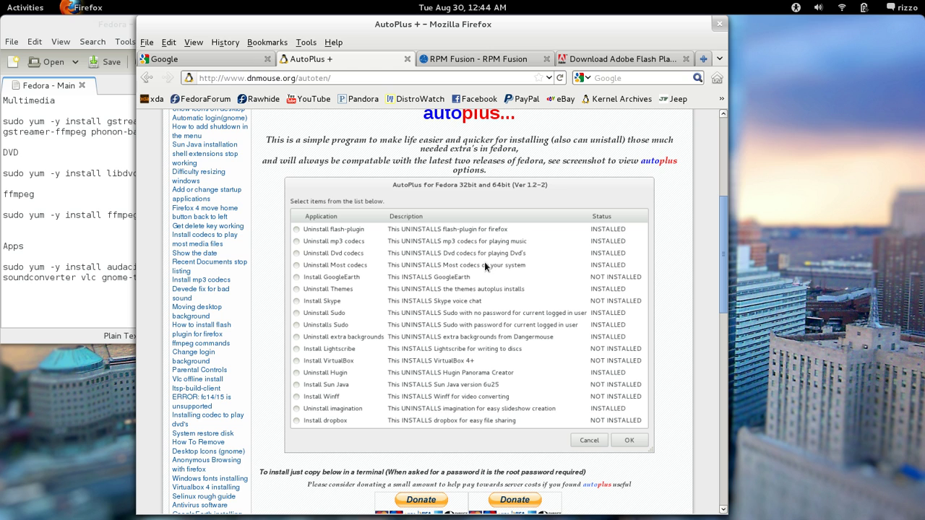
pyautogui.click(480, 59)
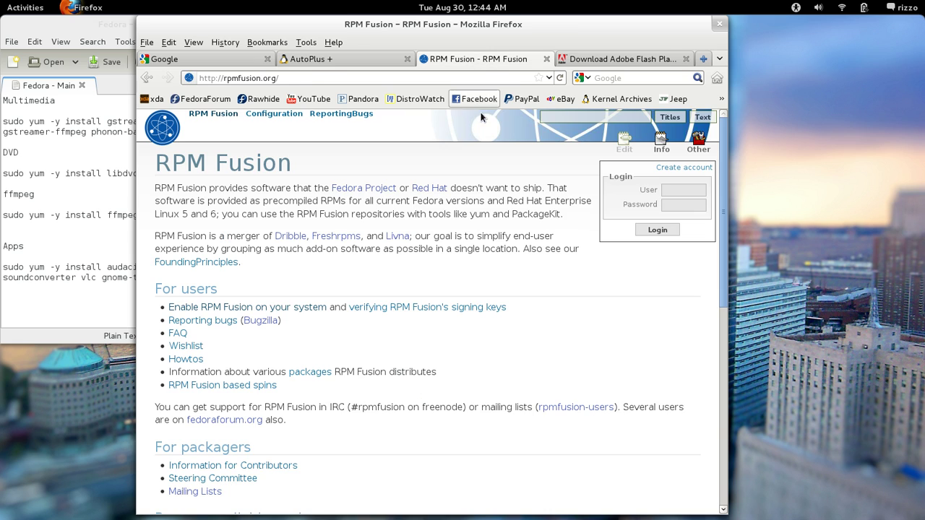
pyautogui.click(376, 62)
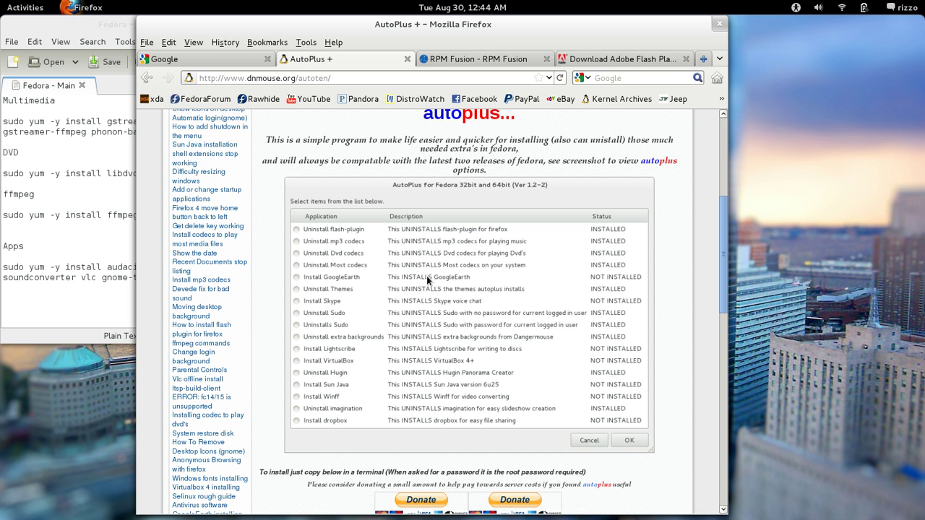
# Glance at the gedit notes, then return to Firefox's RPM Fusion tab.
pyautogui.click(110, 61)
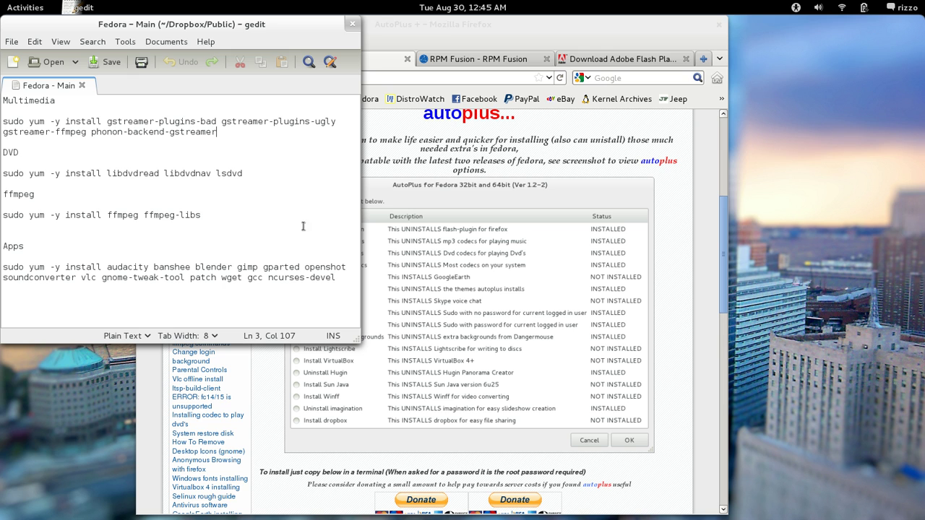
pyautogui.click(487, 40)
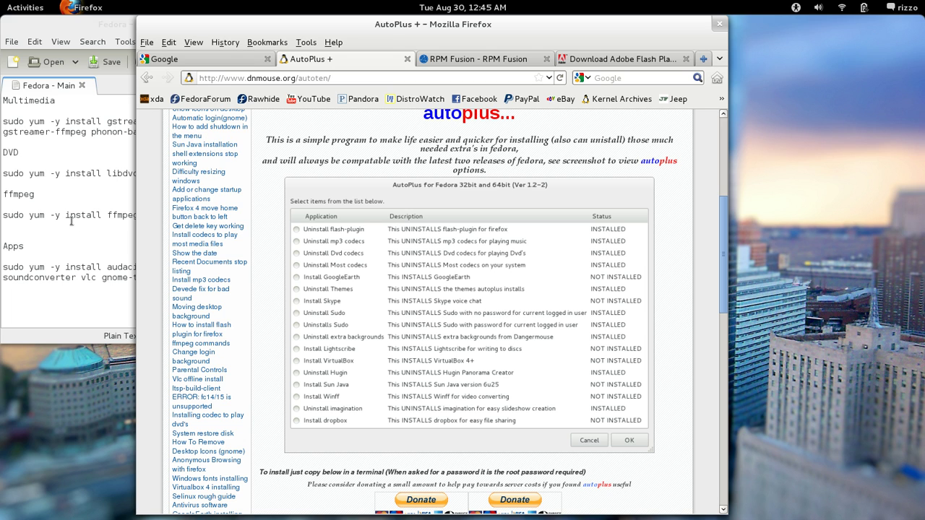
pyautogui.click(479, 61)
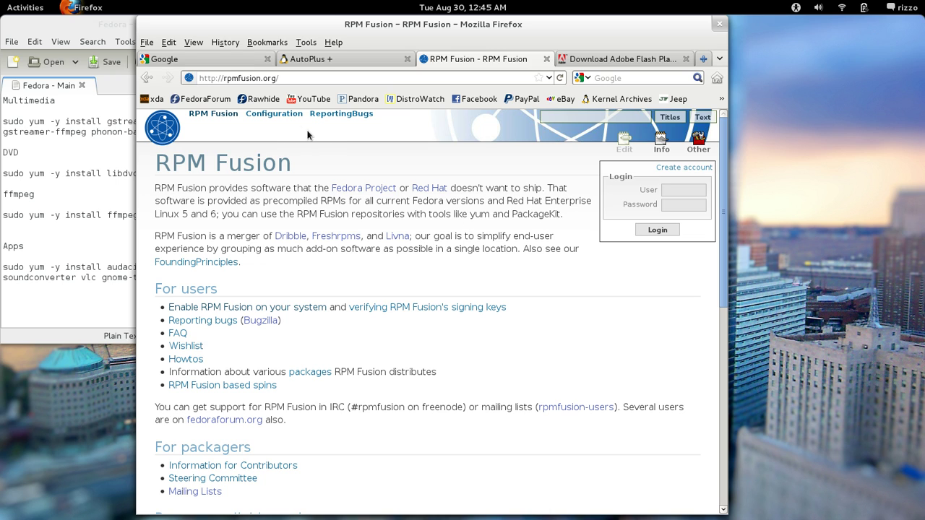
# Open the RPM Fusion Configuration page and scroll to 'Command Line Setup using rpm'.
pyautogui.click(287, 115)
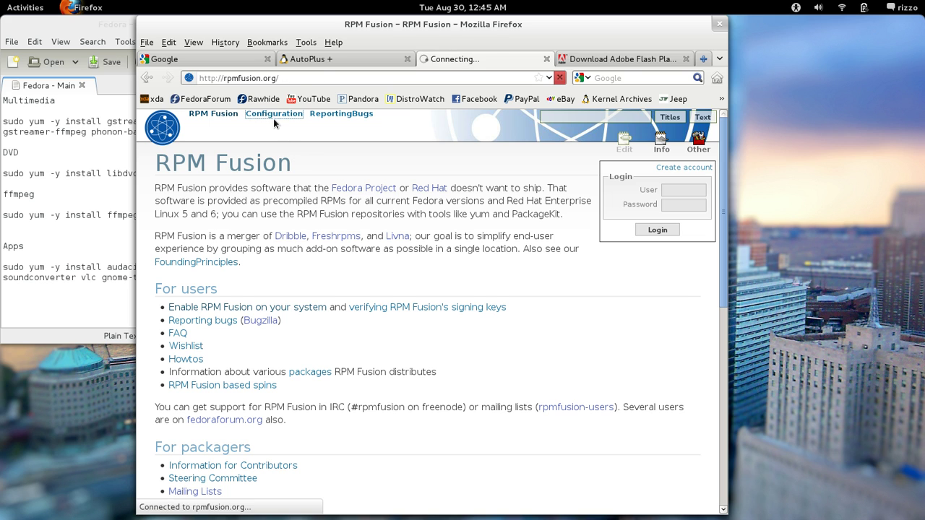
pyautogui.scroll(-1, 307, 238)
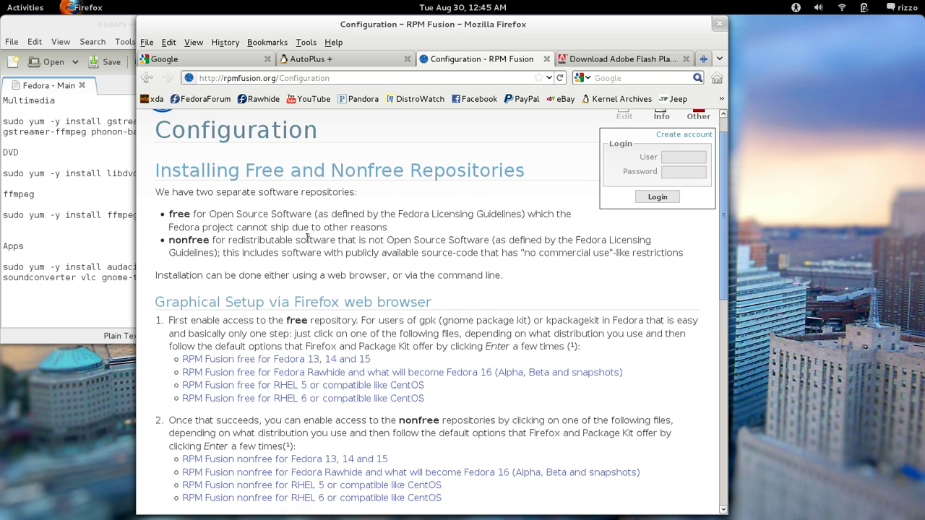
pyautogui.scroll(-2, 307, 239)
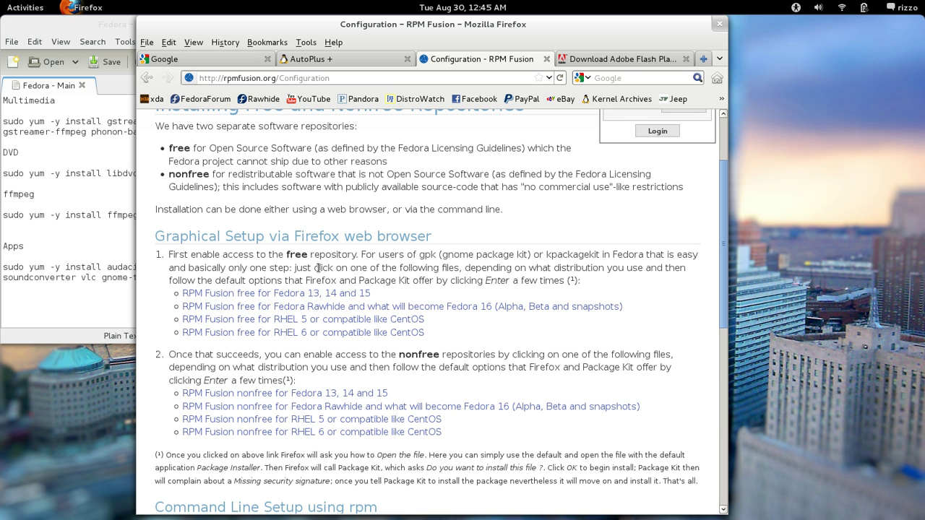
pyautogui.scroll(-4, 317, 268)
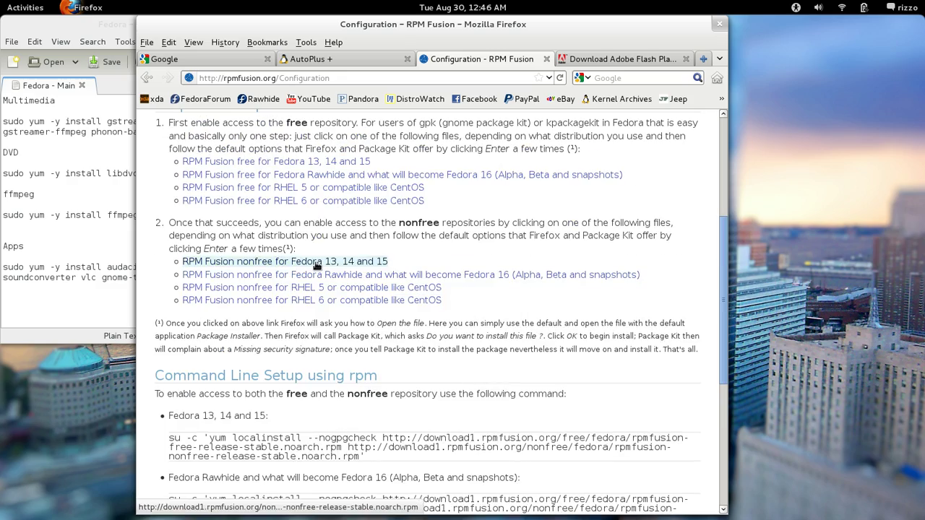
pyautogui.scroll(-5, 317, 260)
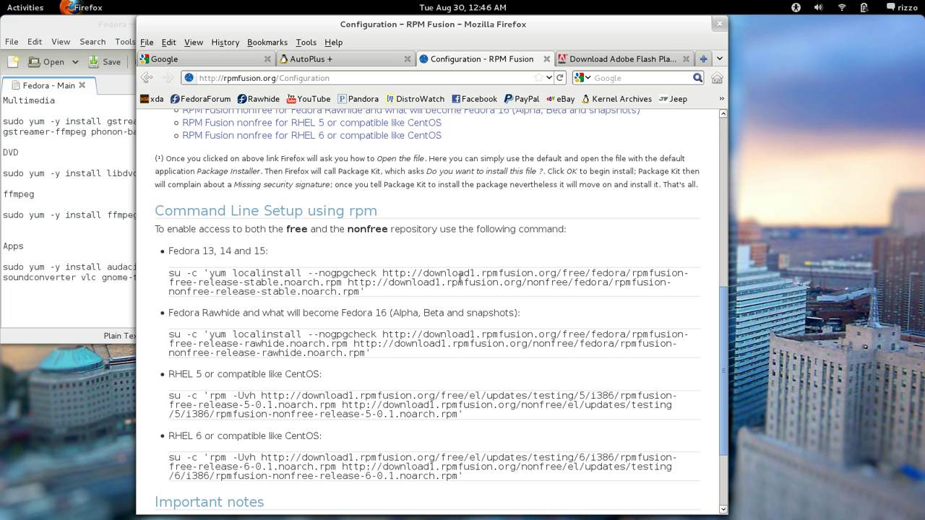
# Copy the Fedora 13, 14 and 15 su -c yum localinstall setup command.
pyautogui.moveTo(366, 291); pyautogui.dragTo(169, 271)
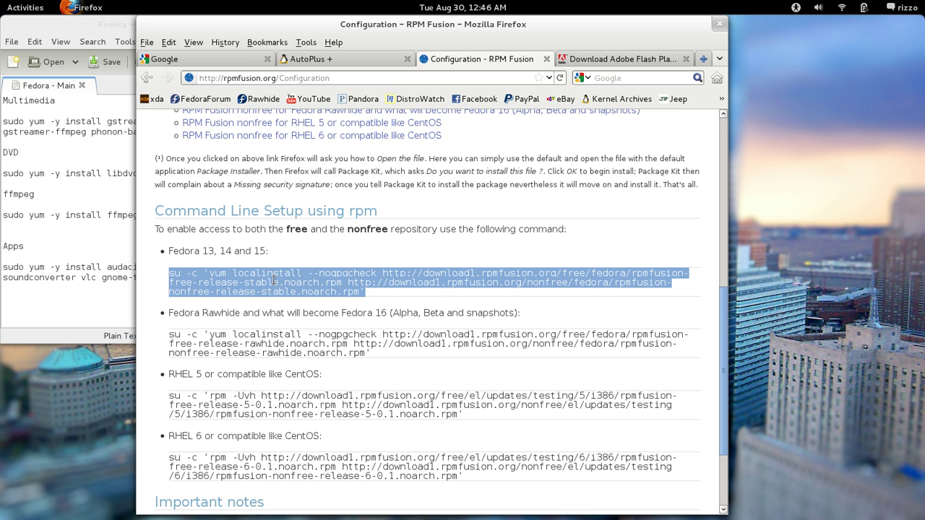
pyautogui.rightClick(317, 277)
pyautogui.click(316, 288)
# Select the Fedora Rawhide setup command and bring up its copy menu.
pyautogui.click(386, 362)
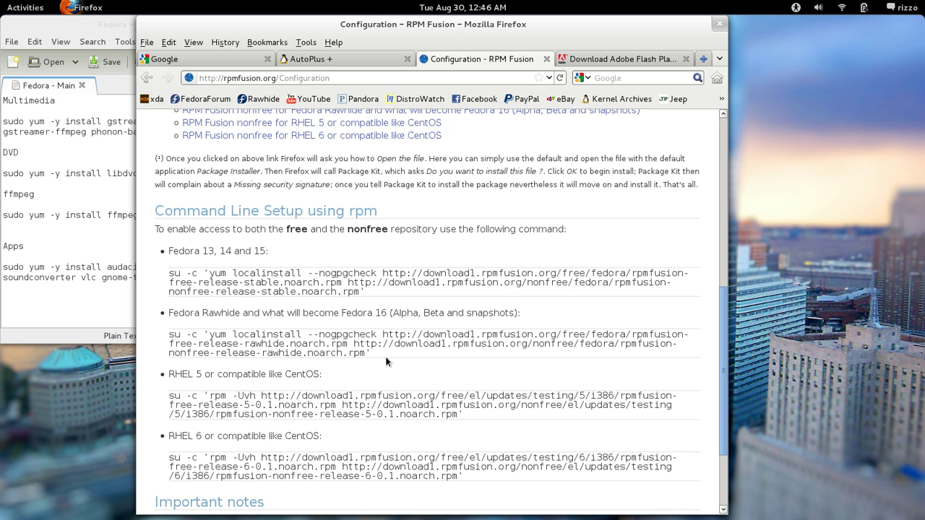
pyautogui.moveTo(382, 353); pyautogui.dragTo(155, 340)
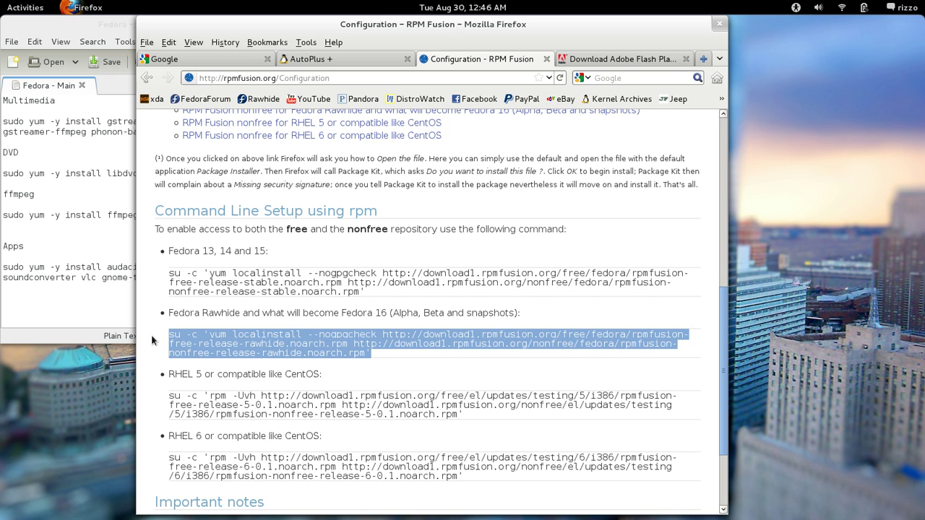
pyautogui.rightClick(270, 337)
# Copy the Rawhide command, paste it into the terminal, then close that terminal.
pyautogui.click(288, 346)
pyautogui.moveTo(1, 1)
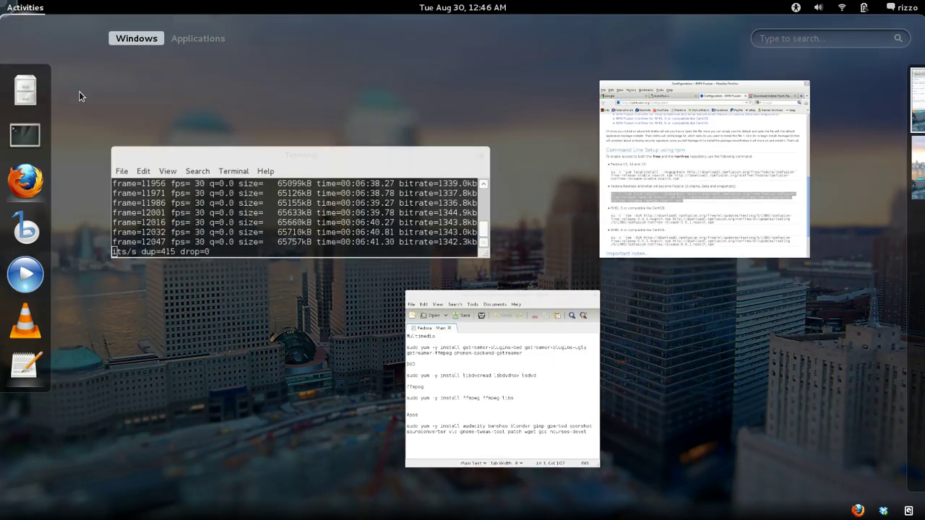
pyautogui.click(311, 210)
pyautogui.moveTo(329, 23); pyautogui.dragTo(599, 106)
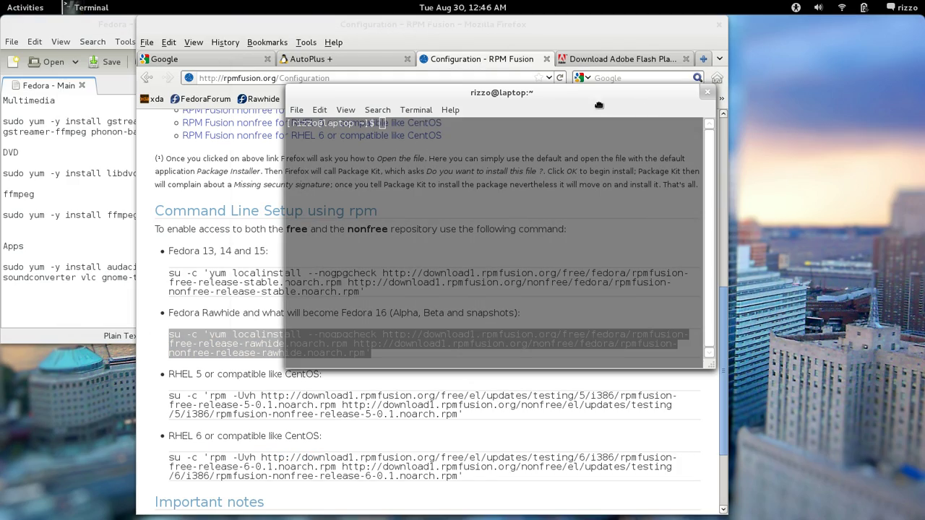
pyautogui.rightClick(536, 178)
pyautogui.click(562, 269)
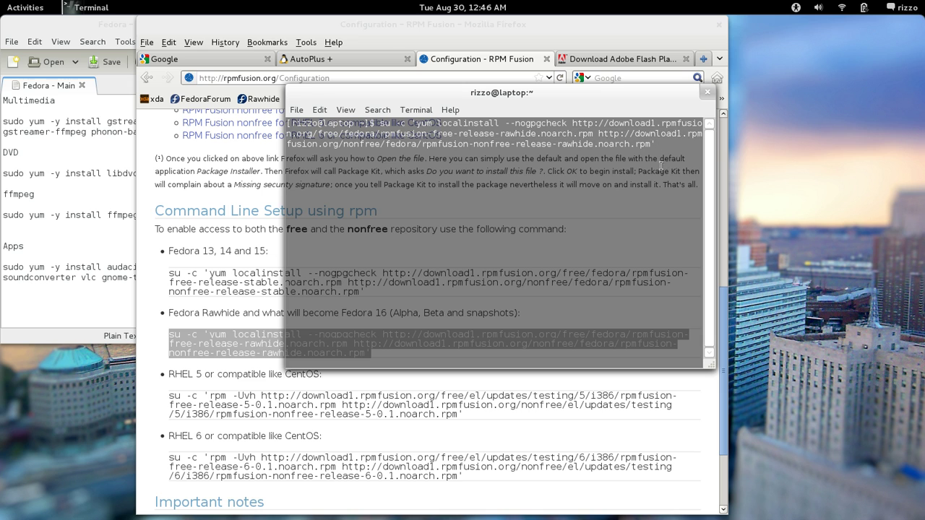
pyautogui.click(706, 92)
# In a new terminal, run sudo yum update with the administrator password, then move it top-right.
pyautogui.press('super')
pyautogui.press('super')
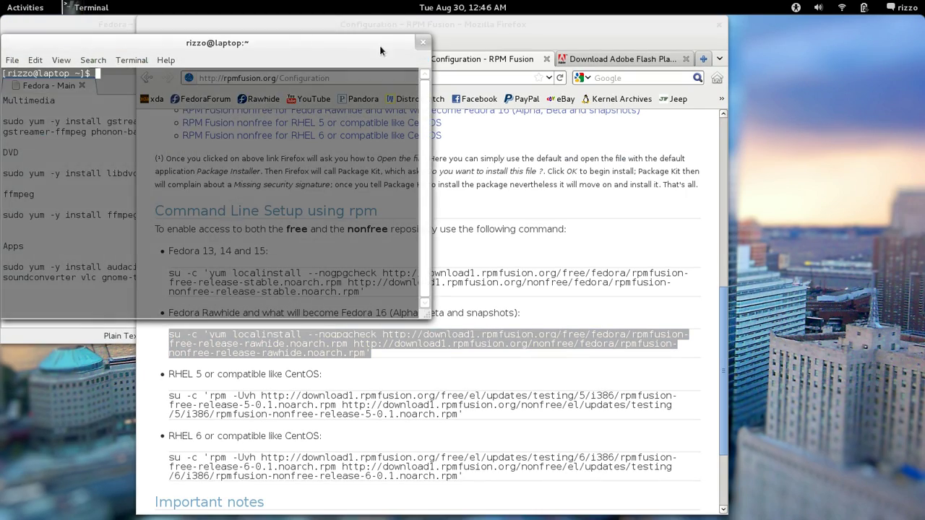
pyautogui.moveTo(381, 19); pyautogui.dragTo(638, 85)
pyautogui.write('sudo')
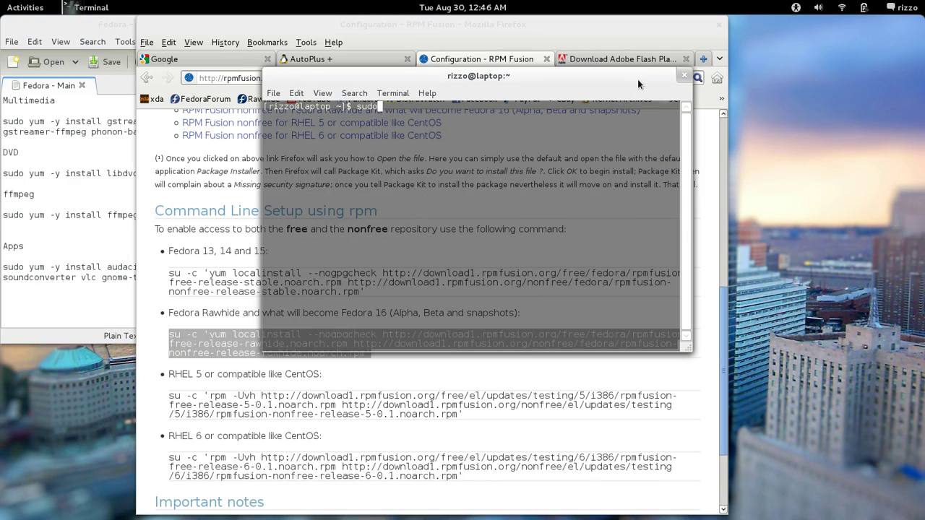
pyautogui.write(' yum update')
pyautogui.press('Return')
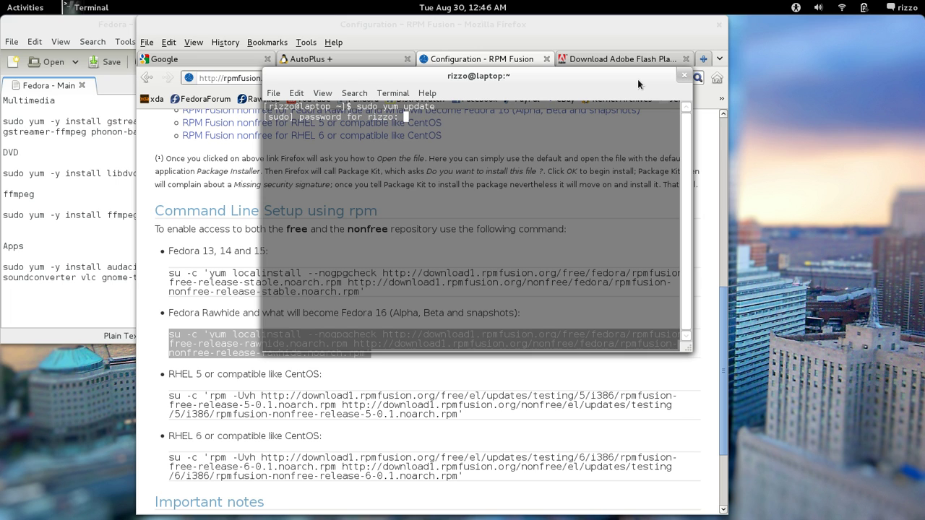
pyautogui.press('Return')
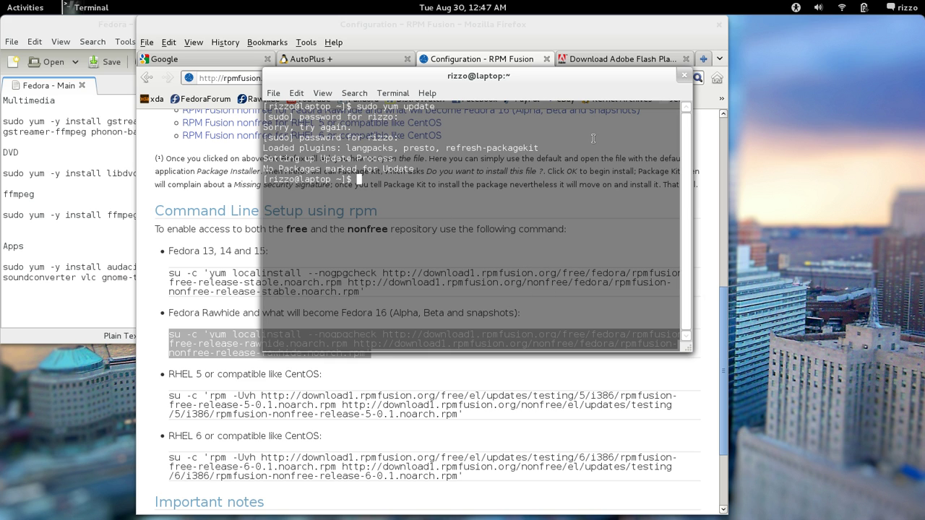
pyautogui.moveTo(582, 84); pyautogui.dragTo(810, 48)
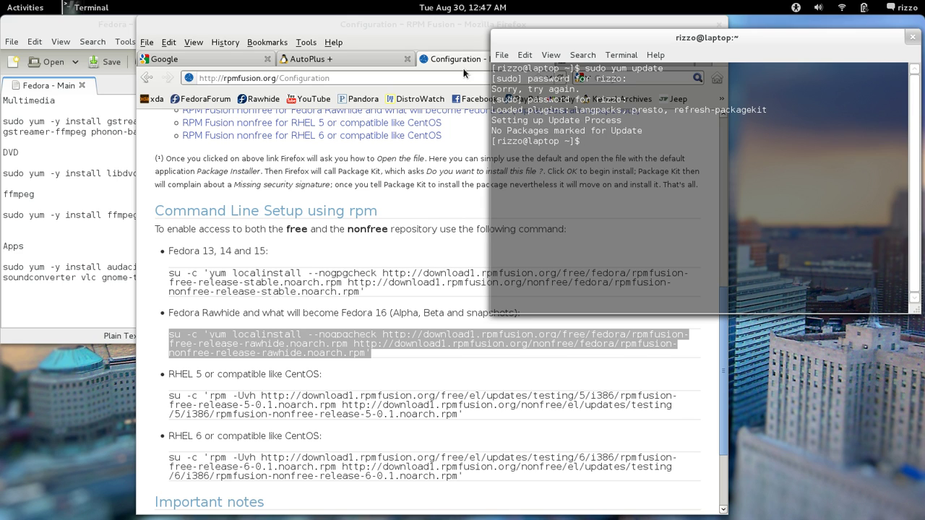
# Read the gedit notes of multimedia, DVD, ffmpeg and app yum commands, then return to Firefox.
pyautogui.click(121, 161)
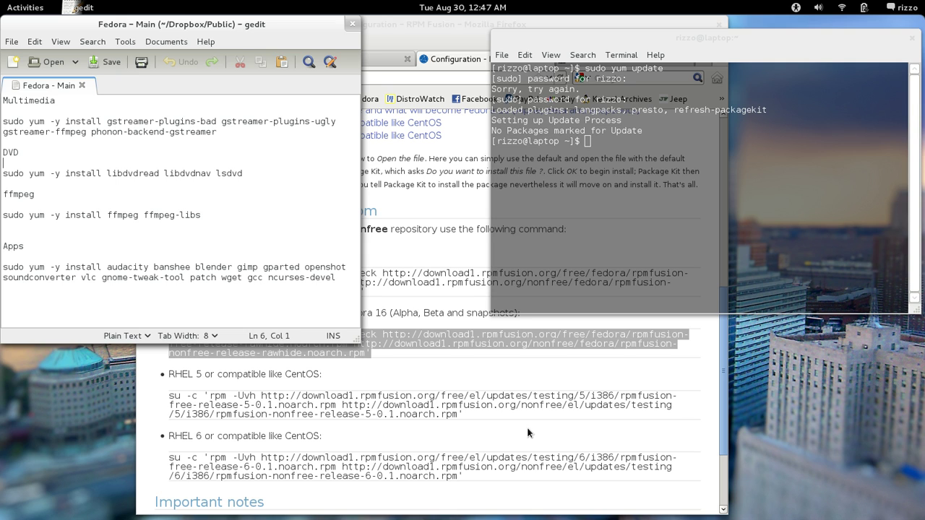
pyautogui.click(449, 38)
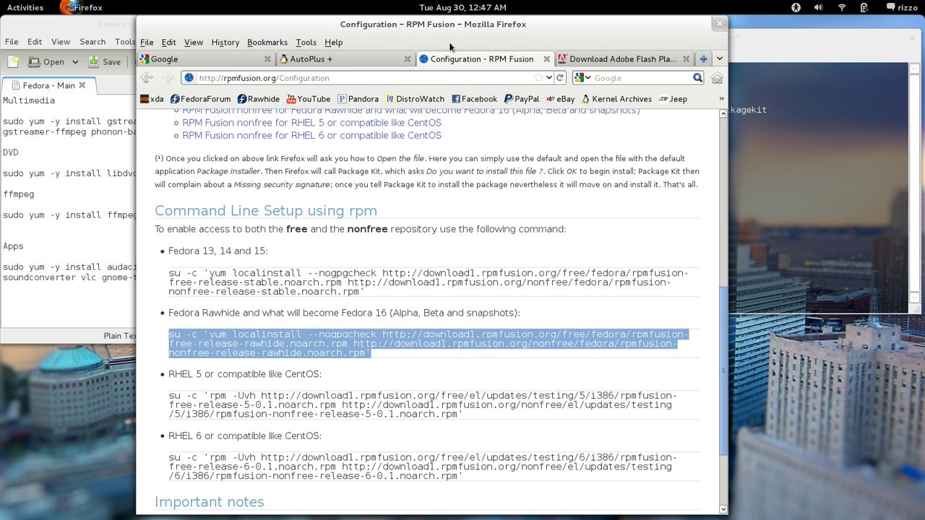
# Clear the yum update terminal's screen with the clear command.
pyautogui.click(823, 107)
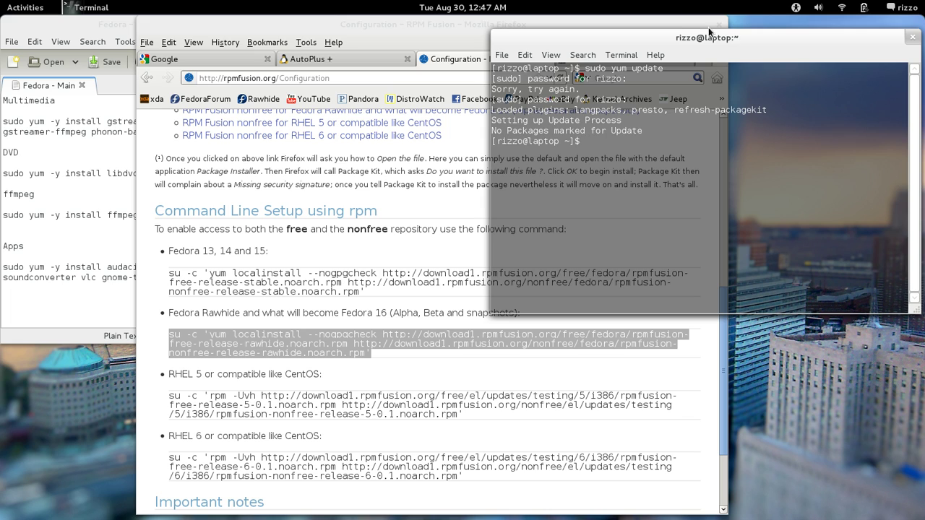
pyautogui.write('clear')
pyautogui.press('Return')
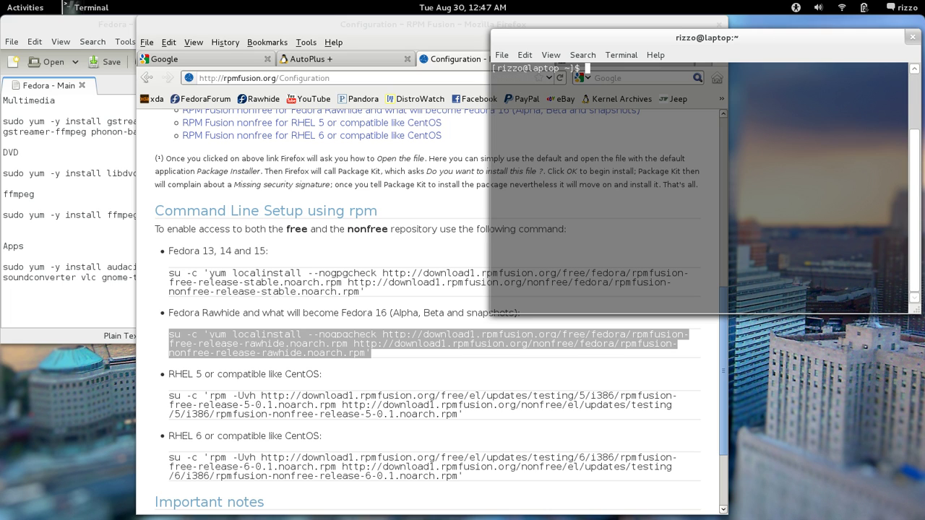
# Download the Flash Player 11 beta plug-in for Linux 64-bit, then open Files at Home.
pyautogui.click(462, 72)
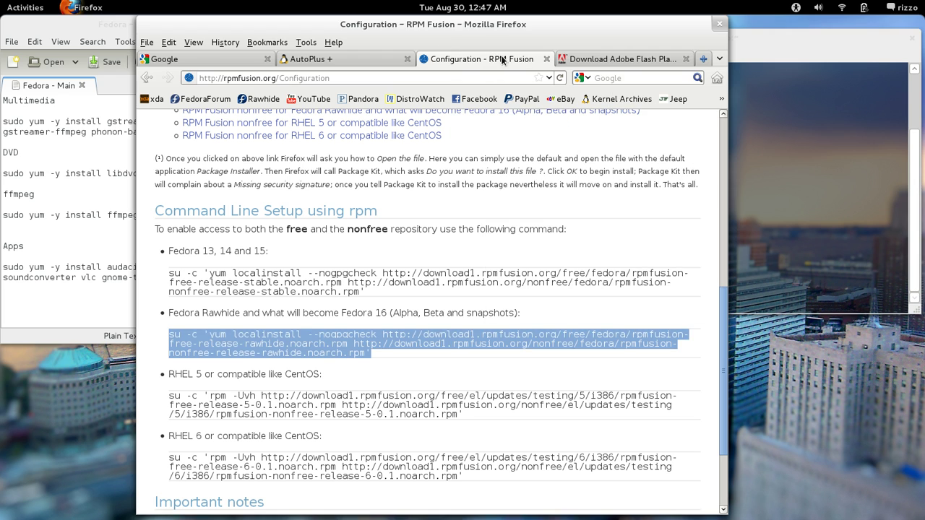
pyautogui.click(625, 59)
pyautogui.scroll(6, 482, 321)
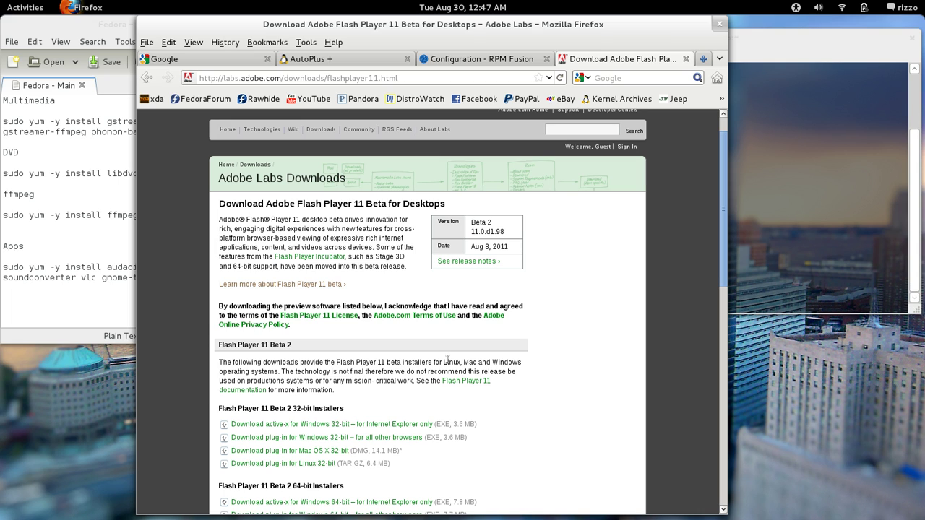
pyautogui.scroll(-4, 448, 362)
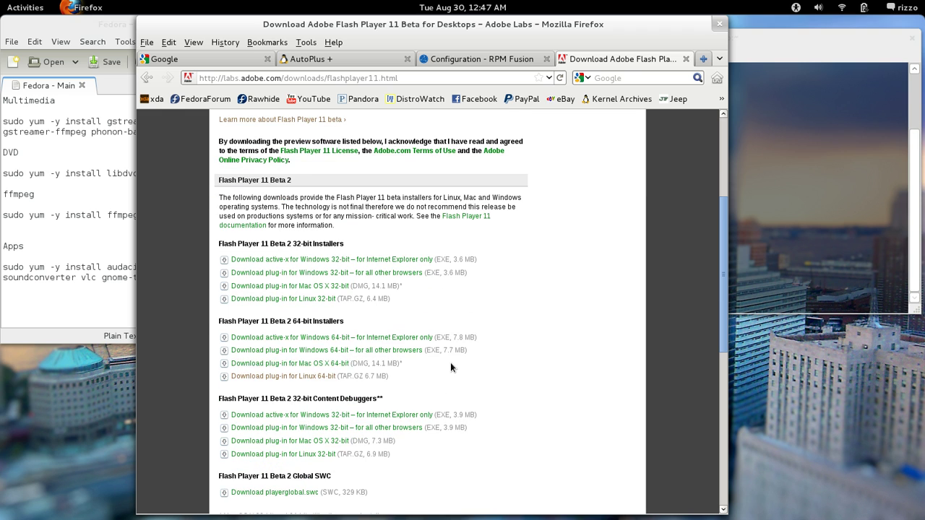
pyautogui.click(319, 375)
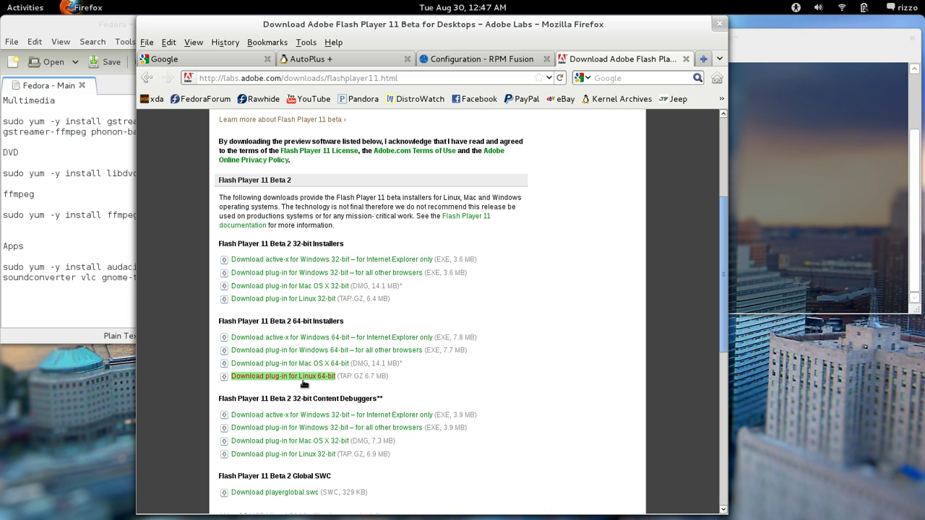
pyautogui.moveTo(2, 1)
pyautogui.click(42, 92)
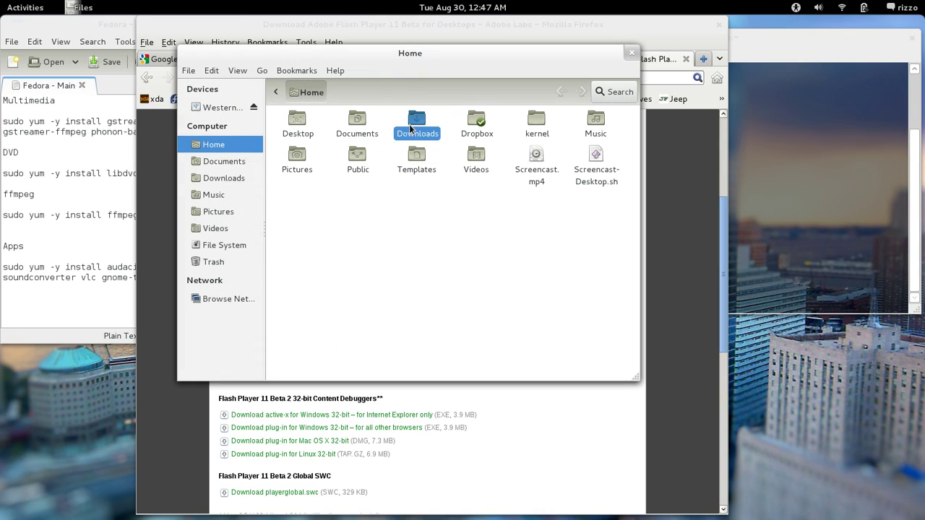
# Extract the Flash Player archive inside the Downloads folder.
pyautogui.doubleClick(418, 121)
pyautogui.rightClick(301, 179)
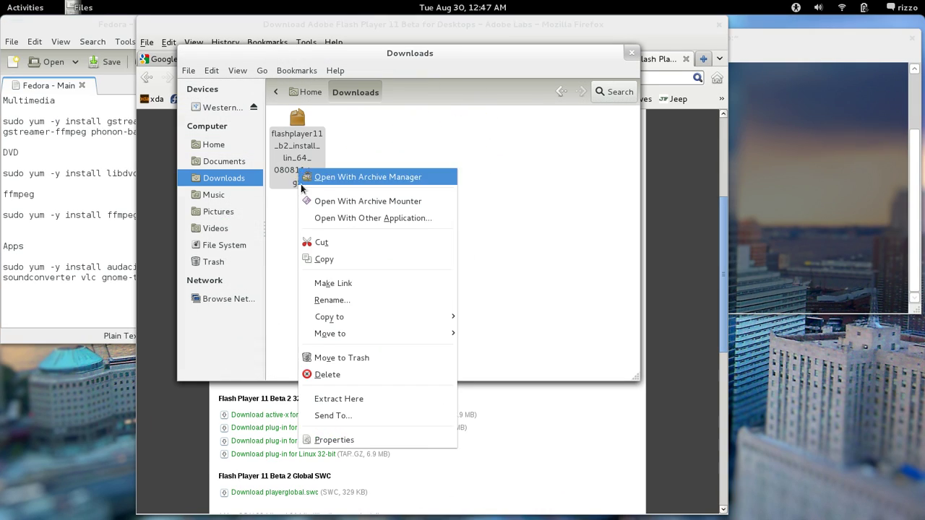
pyautogui.click(405, 400)
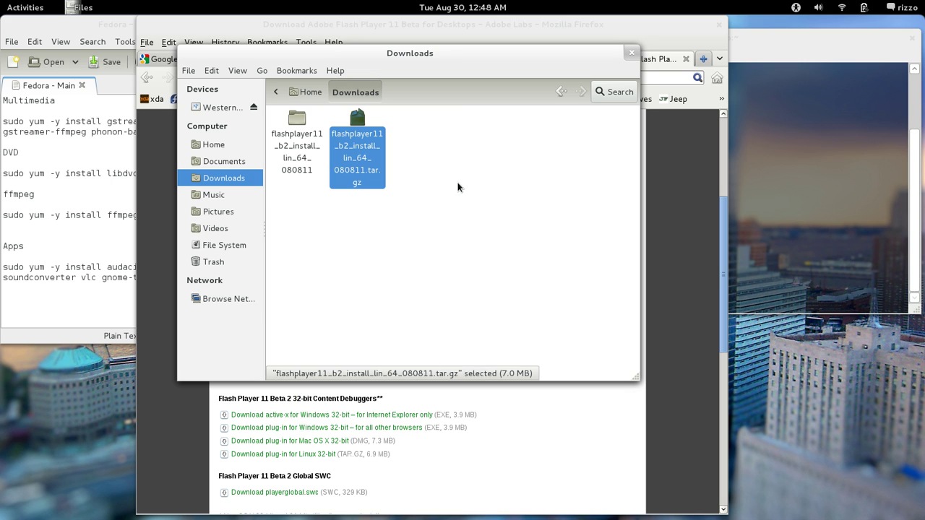
# Move libflashplayer.so from the extracted flashplayer11 folder into Home and check it arrived.
pyautogui.doubleClick(296, 144)
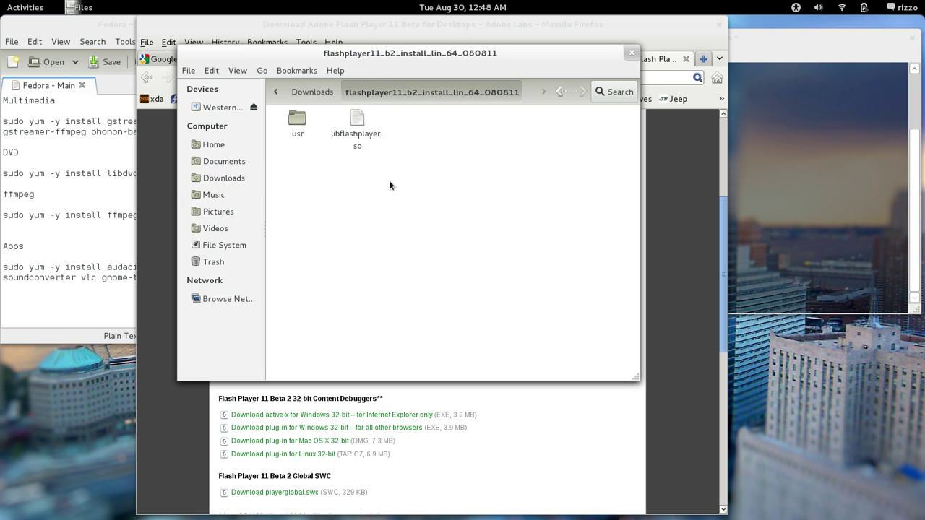
pyautogui.click(357, 119)
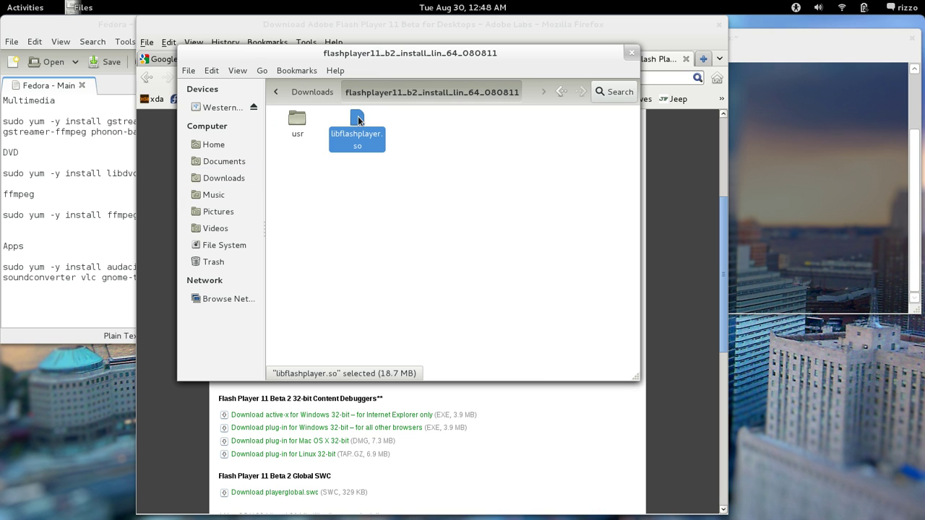
pyautogui.moveTo(358, 119); pyautogui.dragTo(222, 143)
pyautogui.click(236, 145)
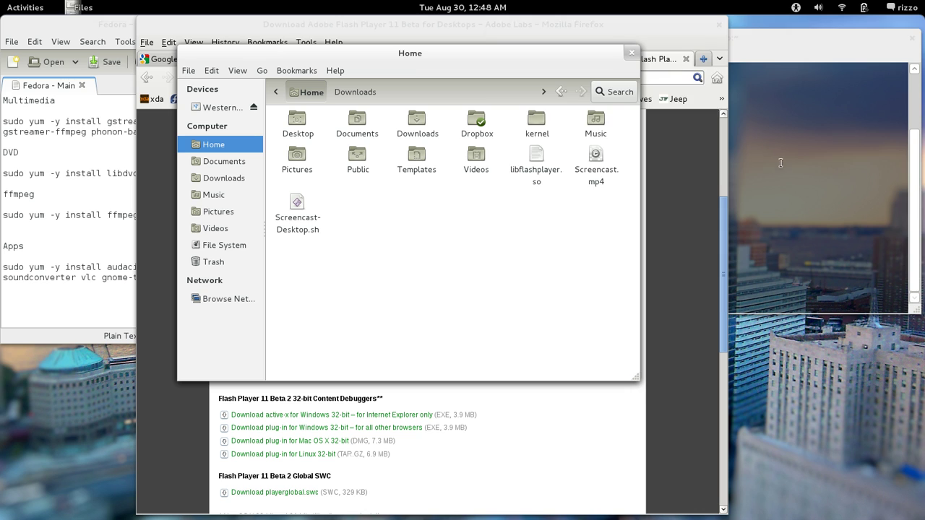
pyautogui.hotkey('ctrl', 'alt', 't')
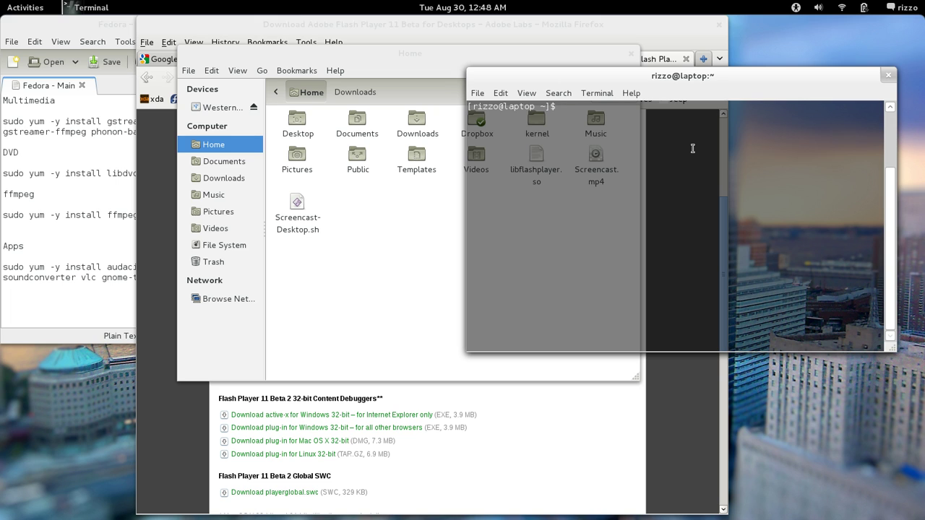
# Become root with su and enter cp libflashplayer.so /usr/lib64/mozilla/plugins/.
pyautogui.write('su')
pyautogui.press('Return')
pyautogui.press('Return')
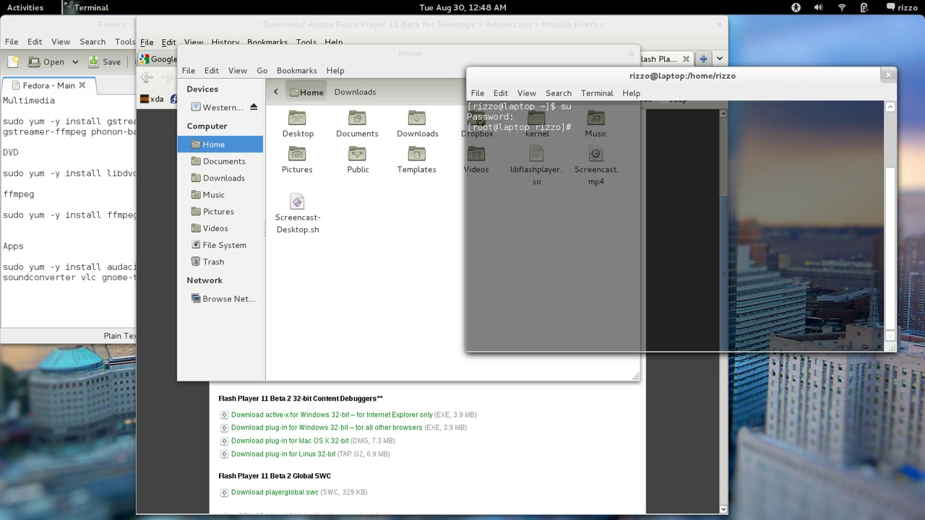
pyautogui.write('cp libflashplayer.so /usr')
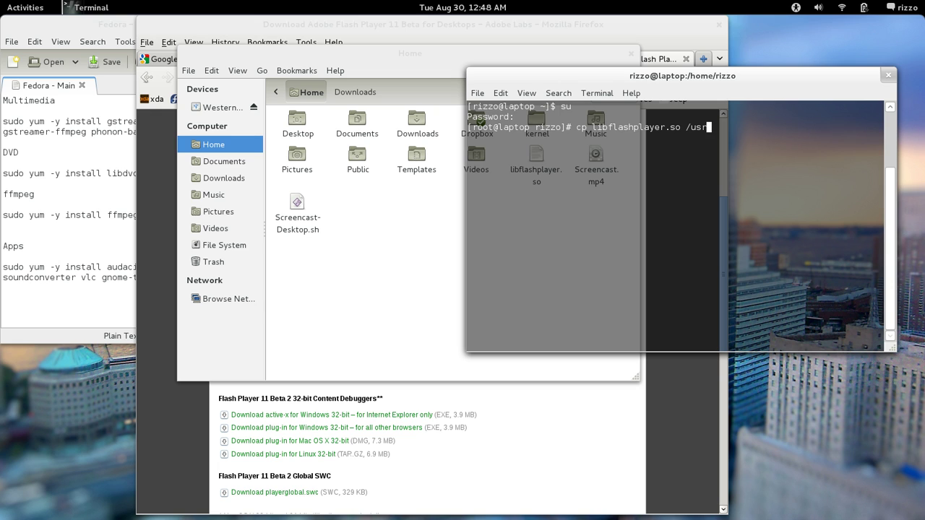
pyautogui.write('/lib64/mozilla/plugins/')
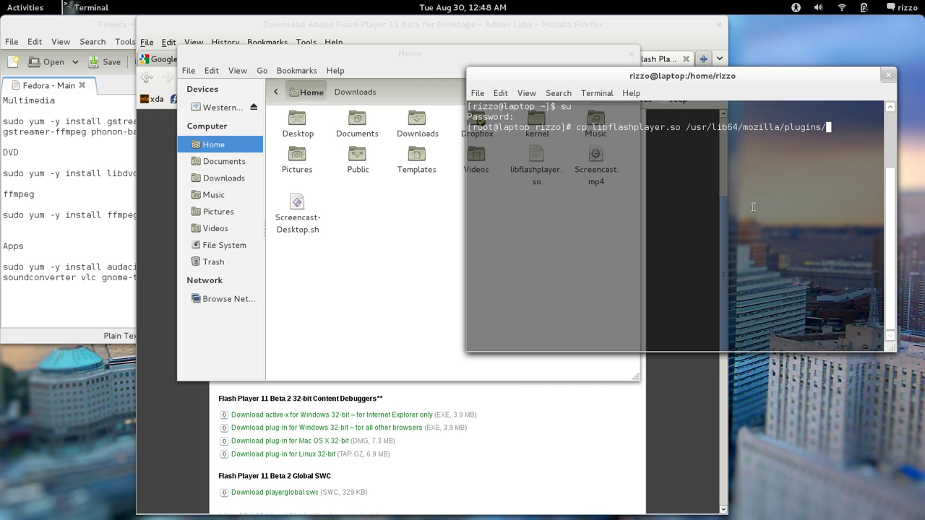
# On YouTube, open the uploader's channel and play then pause 'Fedora vs Ubuntu...The Switch'.
pyautogui.click(650, 30)
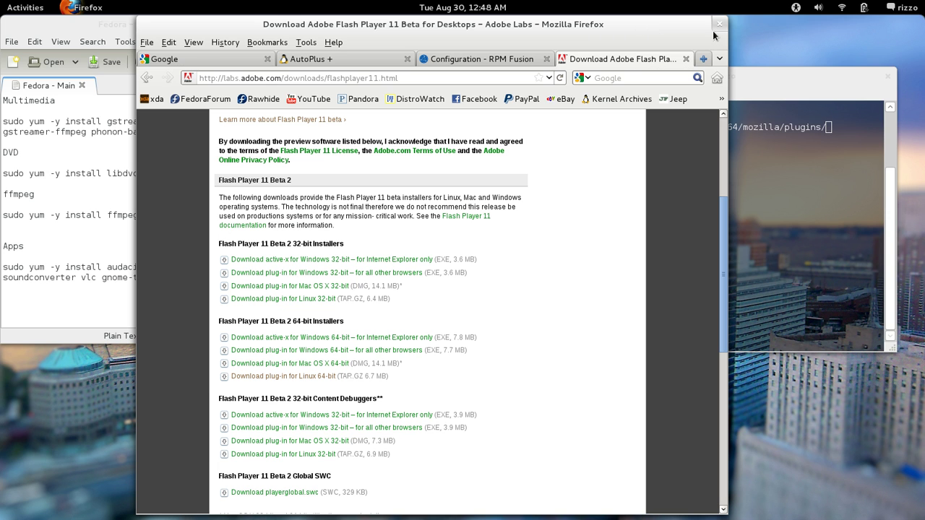
pyautogui.click(772, 78)
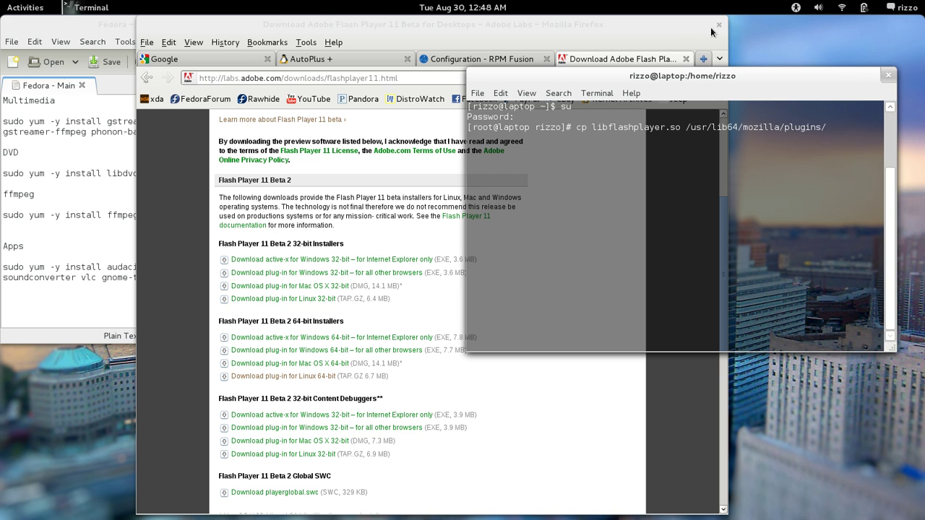
pyautogui.click(650, 45)
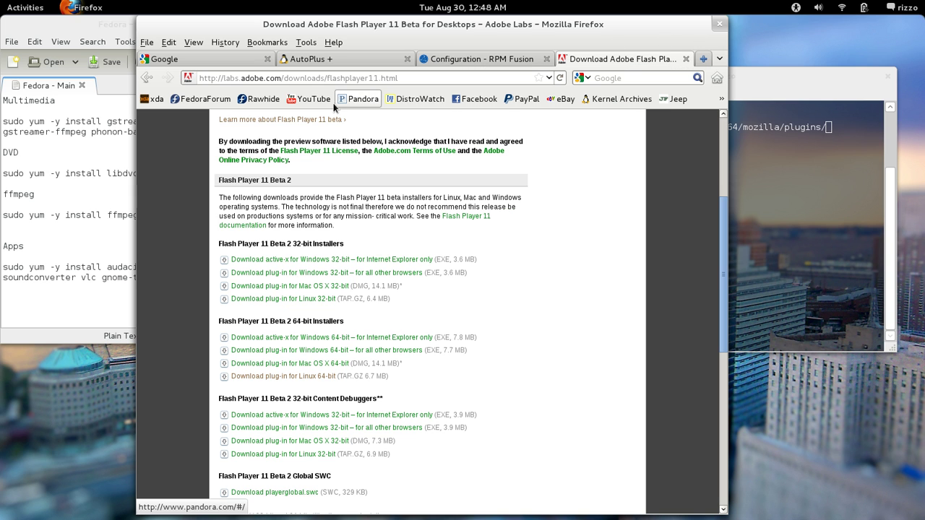
pyautogui.click(309, 99)
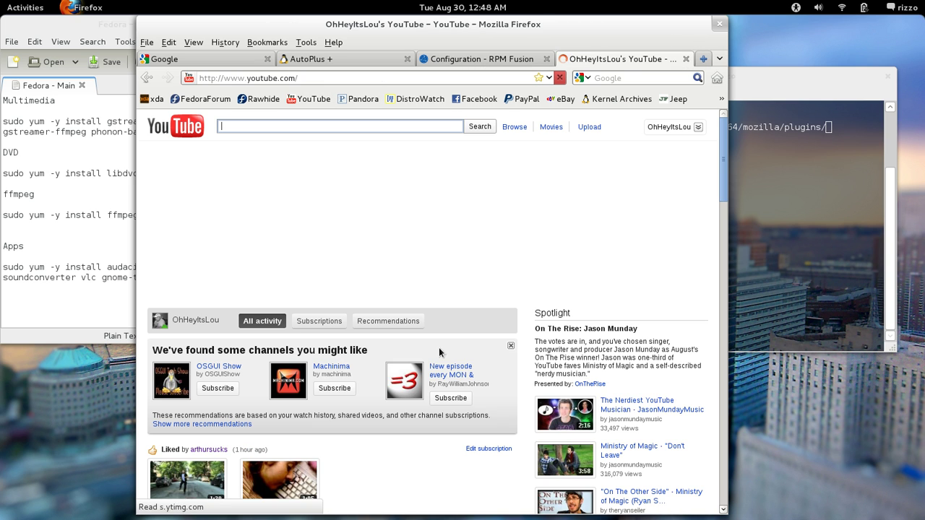
pyautogui.scroll(-3, 311, 289)
pyautogui.click(201, 224)
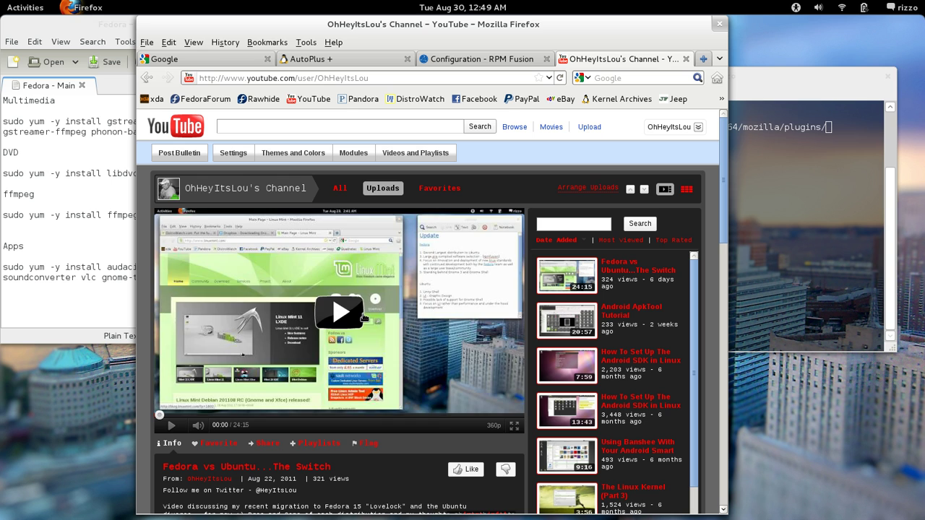
pyautogui.click(345, 316)
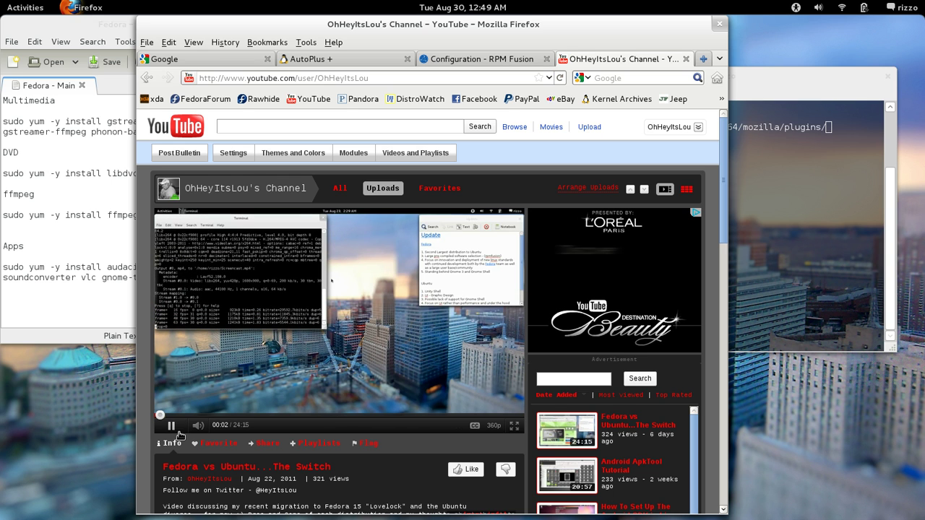
pyautogui.press('space')
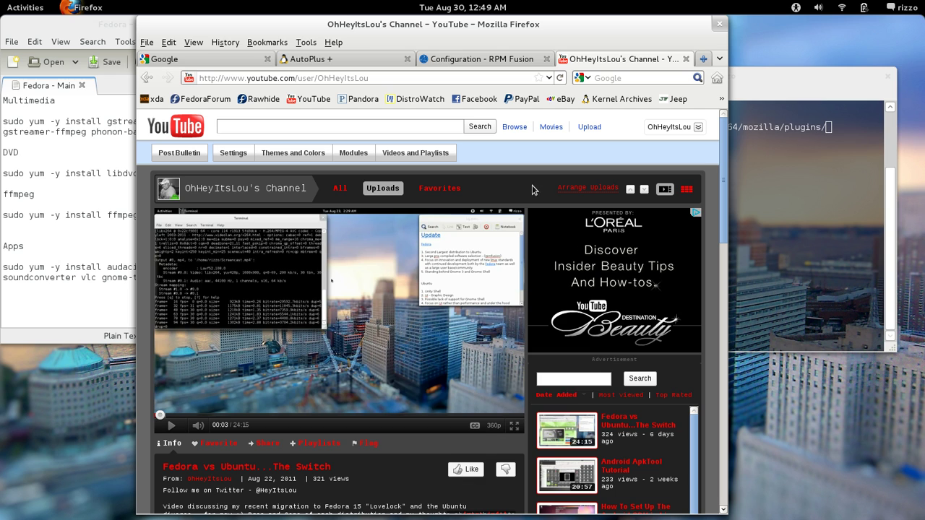
# Close the running root terminal and shift Firefox to the right.
pyautogui.click(852, 105)
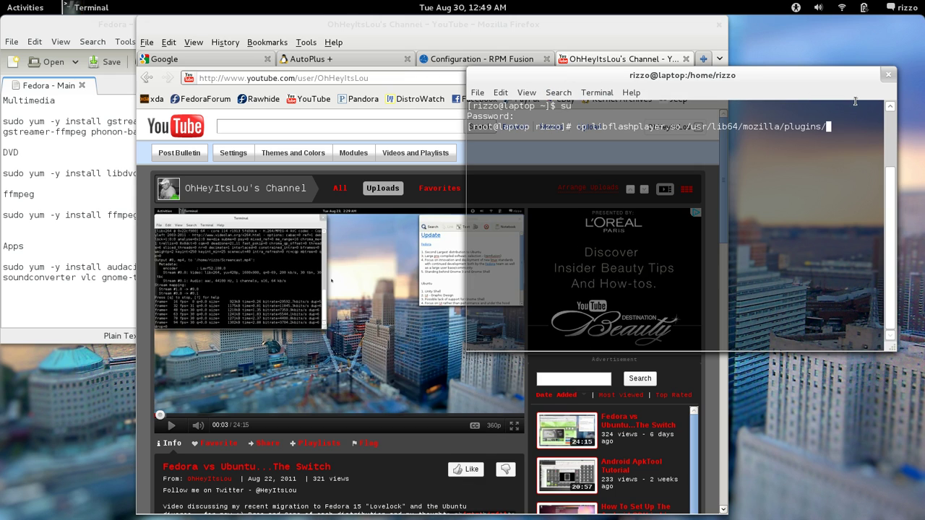
pyautogui.click(888, 74)
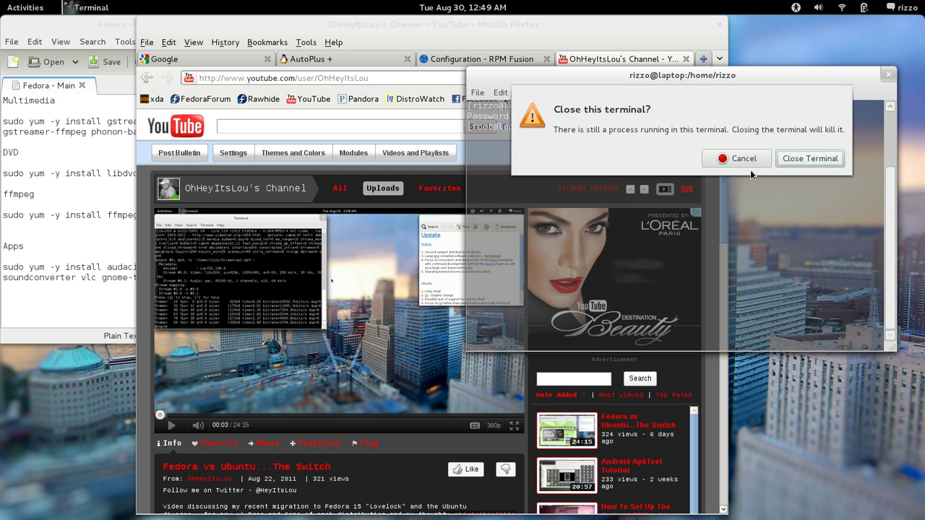
pyautogui.click(830, 156)
pyautogui.moveTo(635, 24); pyautogui.dragTo(741, 23)
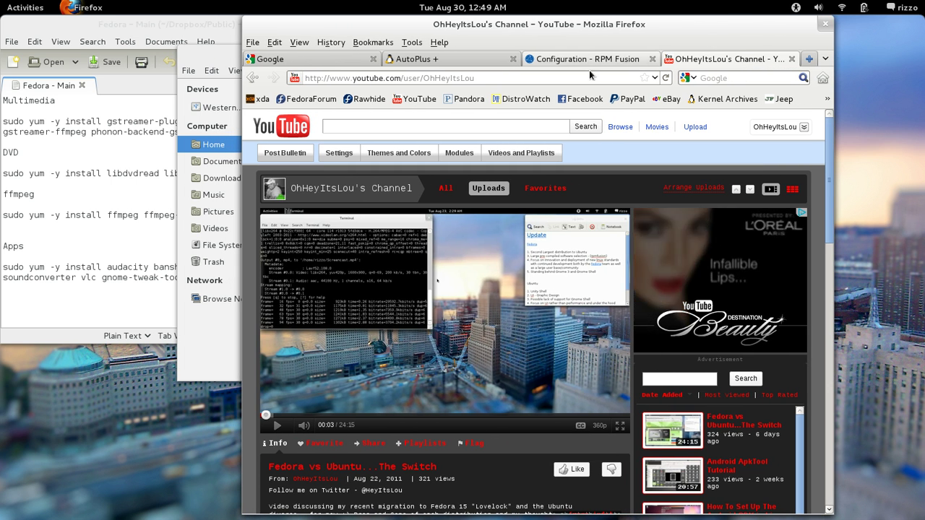
# Look over the AutoPlus tab and RPM Fusion's Command Line Setup, then bring gedit notes forward.
pyautogui.click(436, 59)
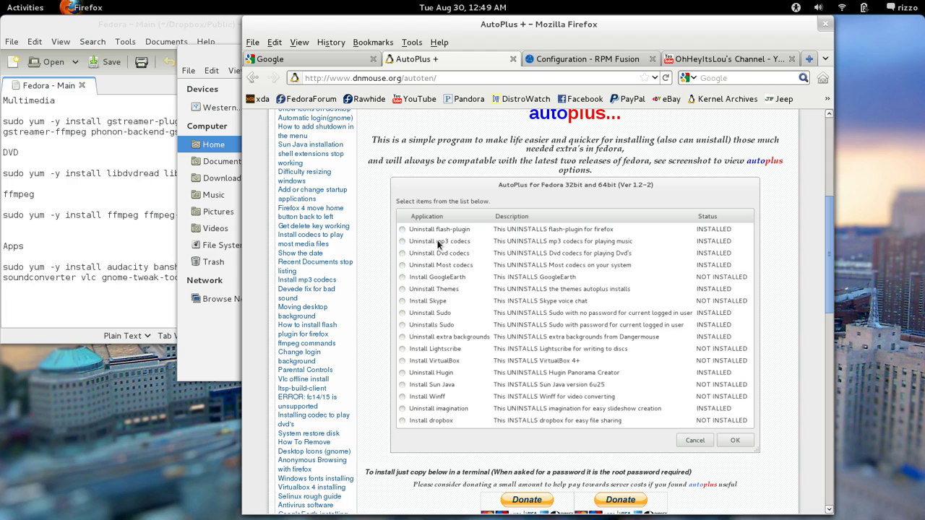
pyautogui.click(578, 59)
pyautogui.scroll(4, 364, 371)
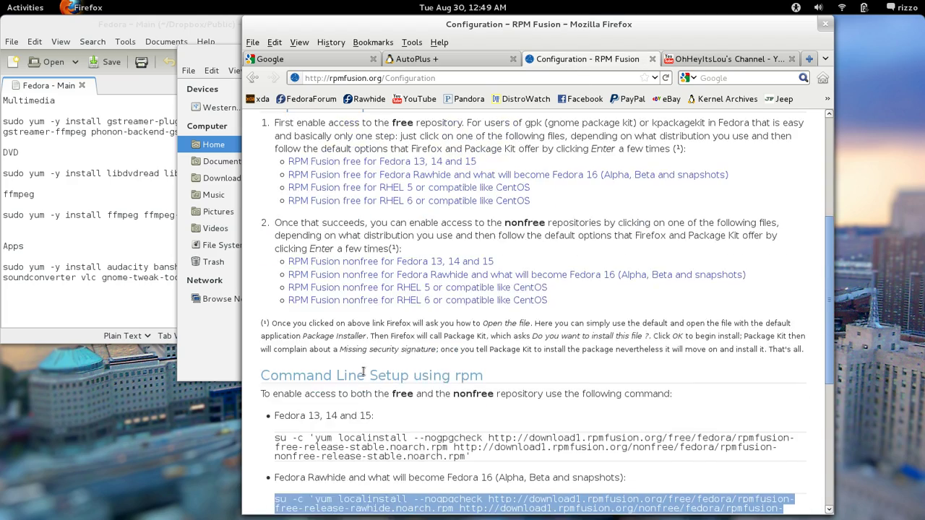
pyautogui.scroll(5, 364, 370)
pyautogui.scroll(-10, 363, 367)
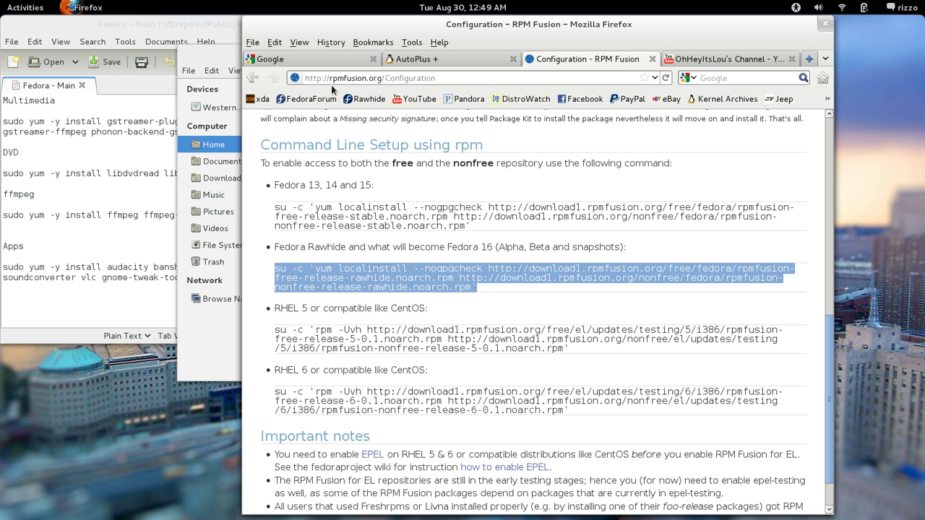
pyautogui.click(126, 315)
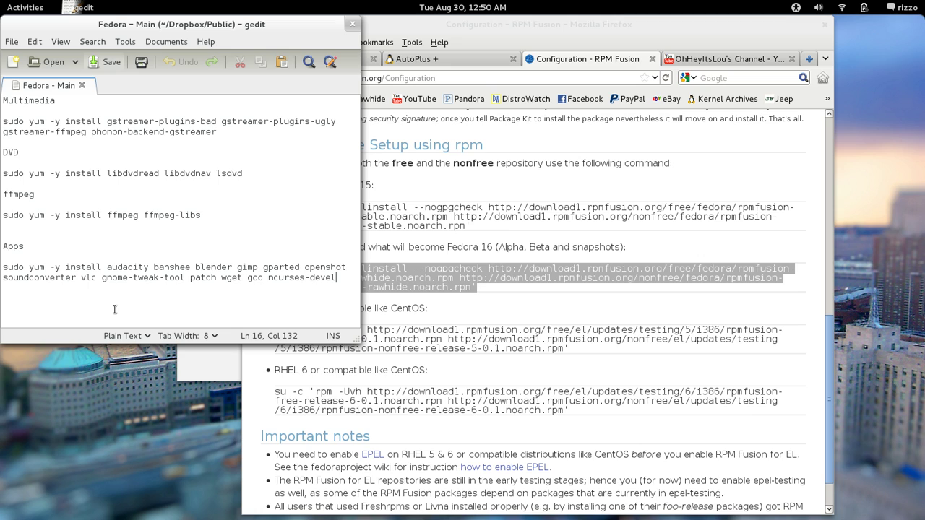
# Highlight vlc and the whole Apps yum install line in the notes, then close gedit.
pyautogui.doubleClick(84, 278)
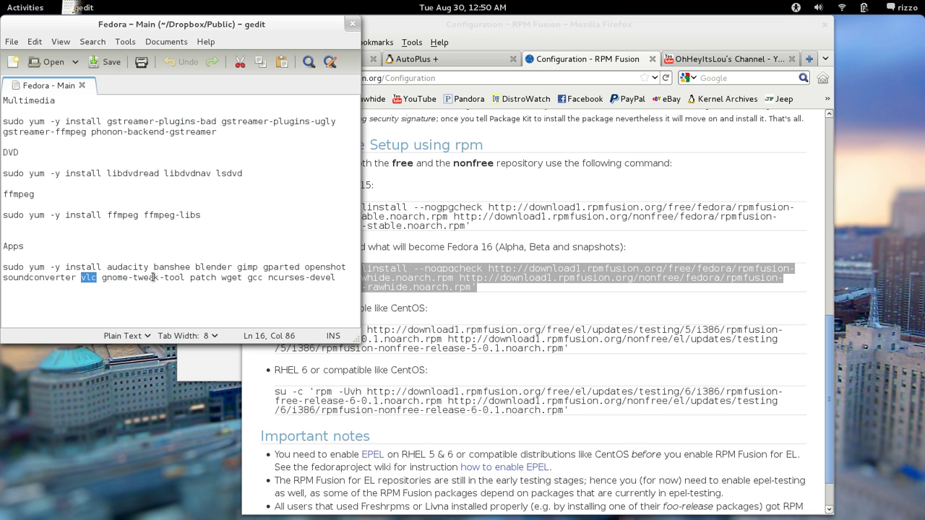
pyautogui.click(242, 289)
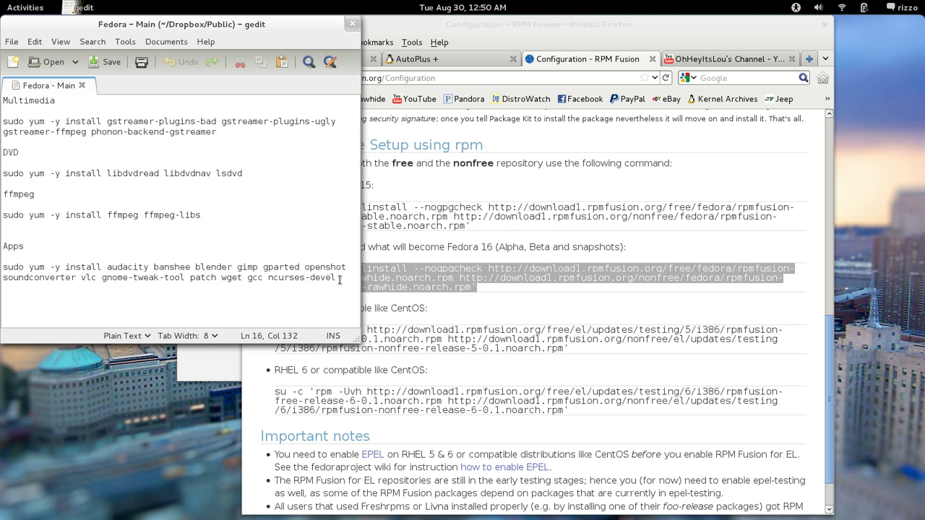
pyautogui.moveTo(272, 288); pyautogui.dragTo(3, 257)
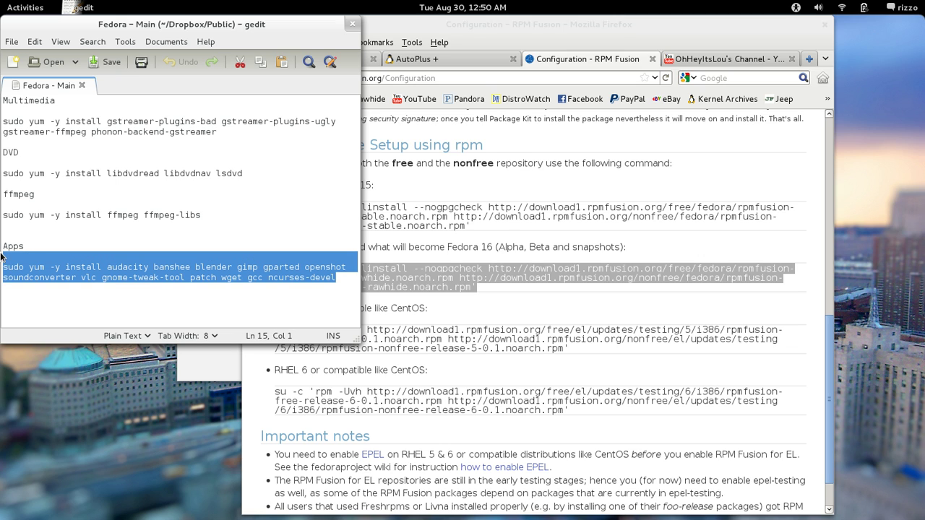
pyautogui.click(290, 220)
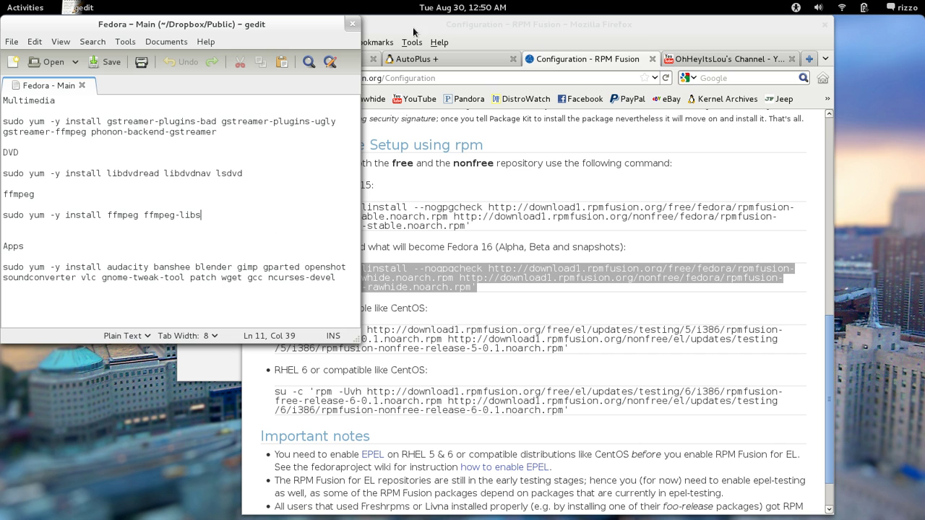
pyautogui.click(357, 26)
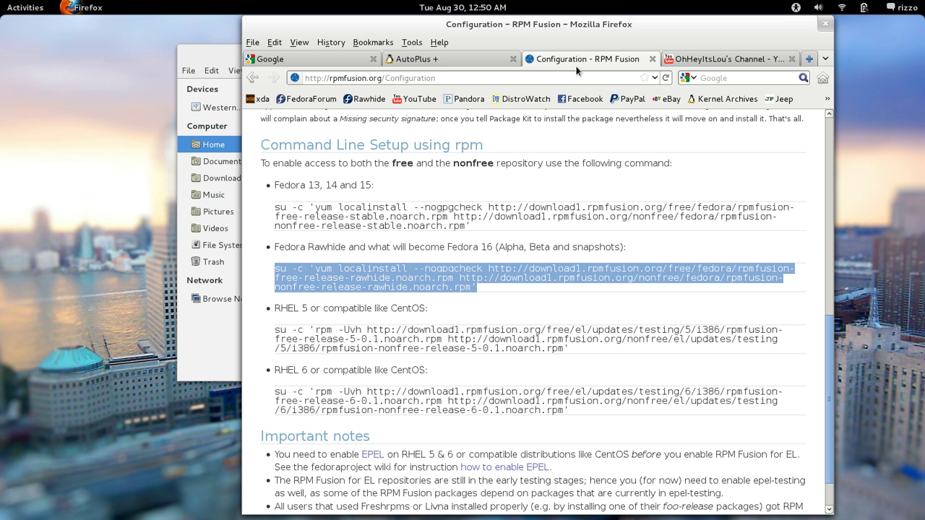
# Close the Home file manager window and shift Firefox further left.
pyautogui.click(214, 52)
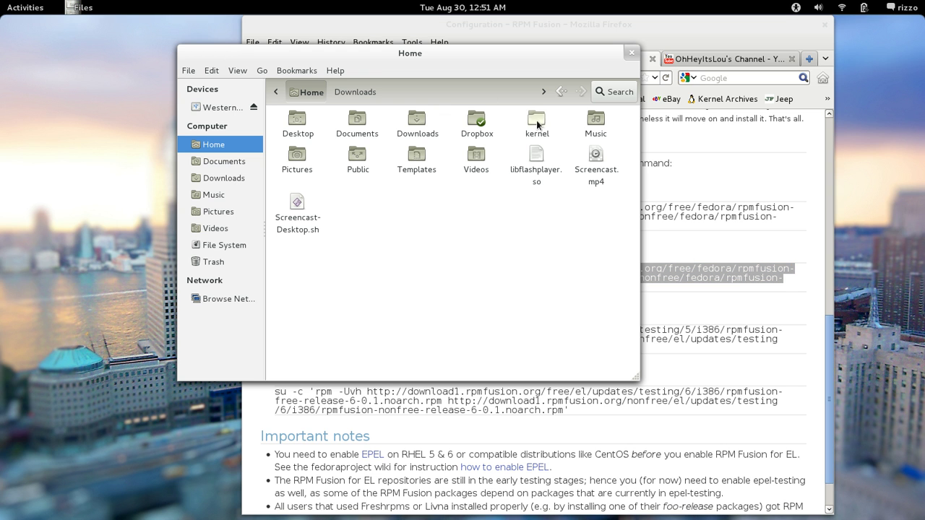
pyautogui.click(635, 55)
pyautogui.moveTo(663, 23); pyautogui.dragTo(512, 24)
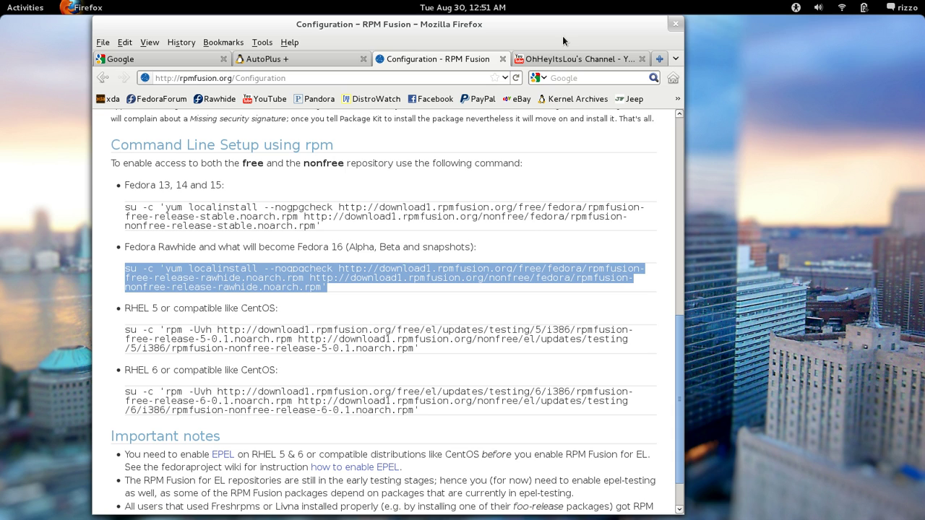
# Google 'yumex fedora' in a new tab and open the Yum Extender site.
pyautogui.click(658, 58)
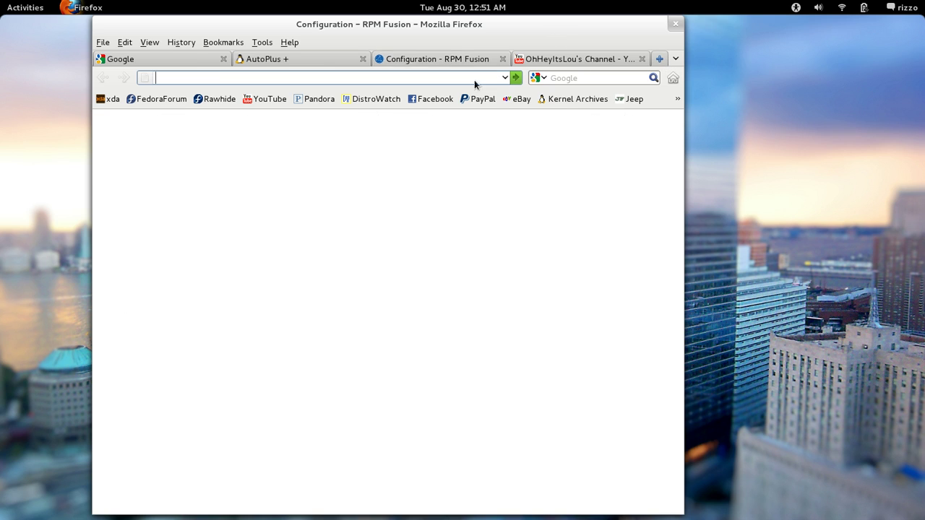
pyautogui.click(673, 78)
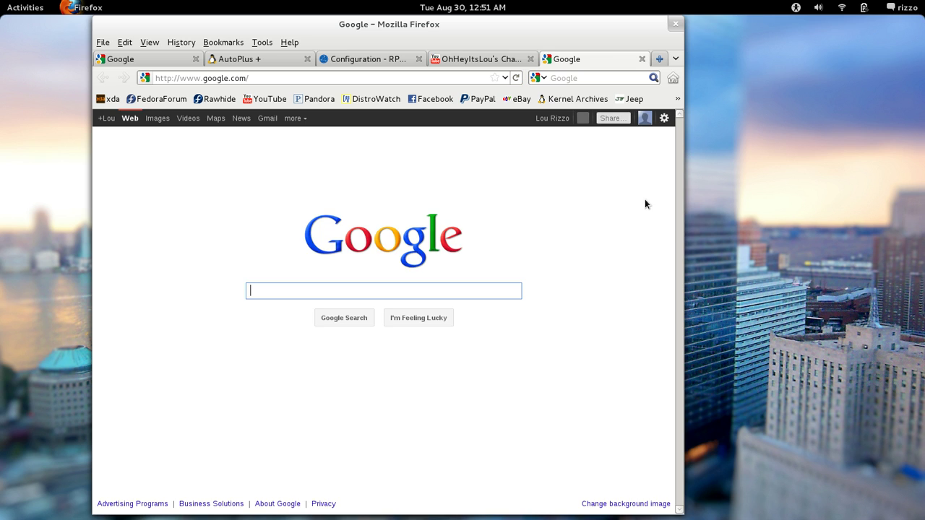
pyautogui.write('yumex')
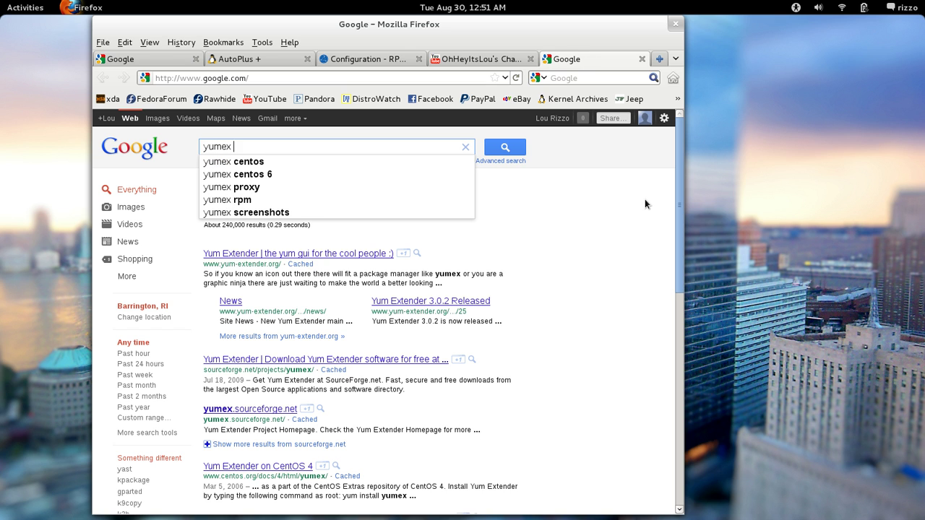
pyautogui.write(' fedora')
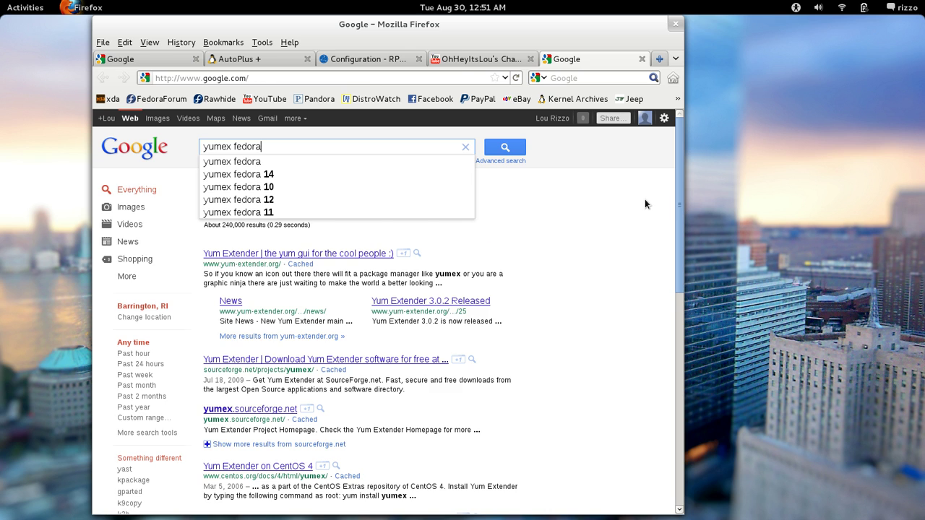
pyautogui.press('Return')
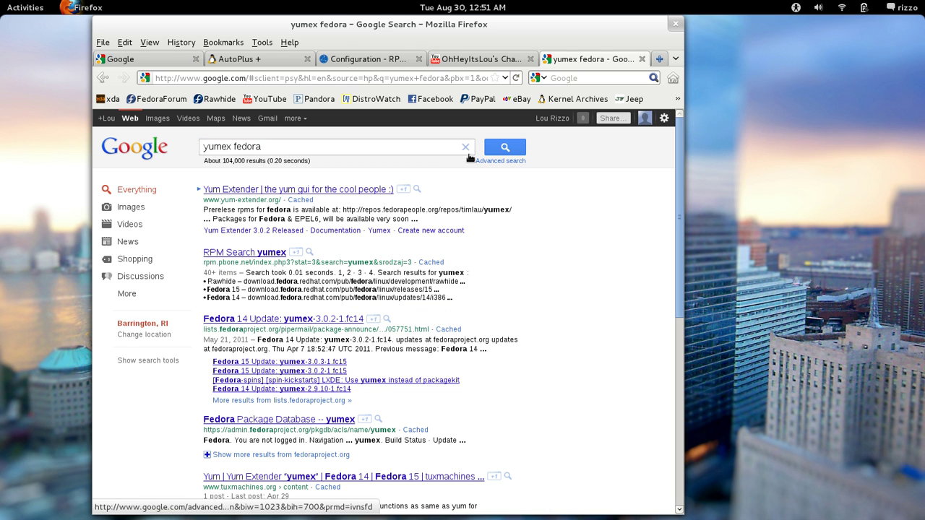
pyautogui.click(370, 191)
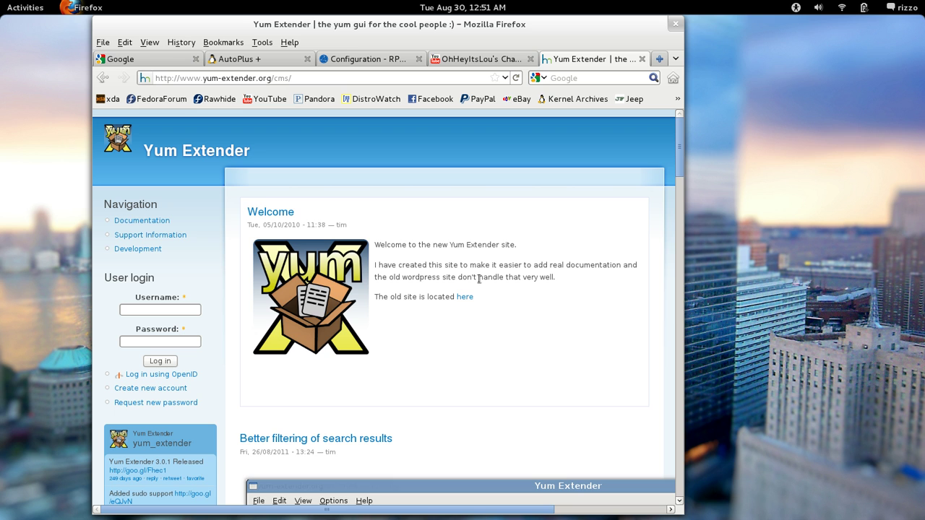
# Scroll the Yum Extender page to the better-filtering post and its screenshot.
pyautogui.scroll(-5, 479, 279)
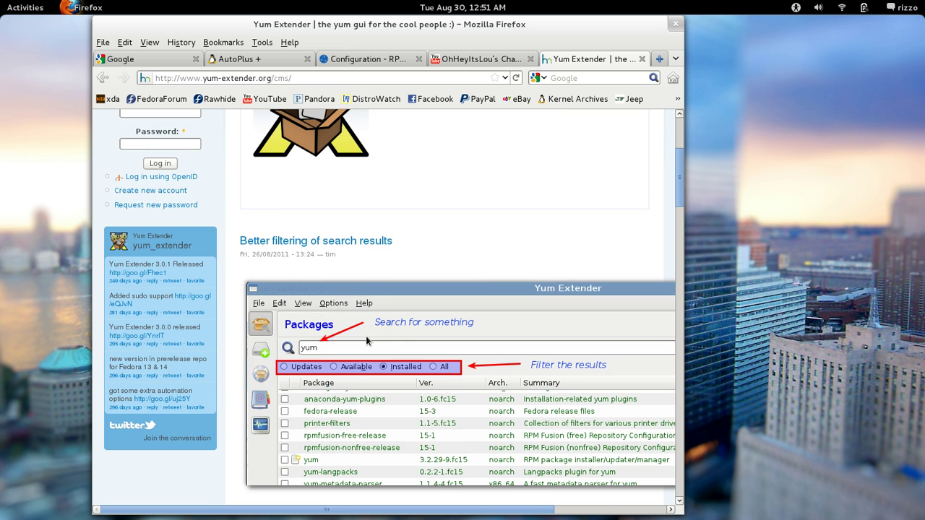
pyautogui.scroll(-5, 365, 326)
pyautogui.scroll(5, 366, 326)
pyautogui.scroll(-3, 367, 311)
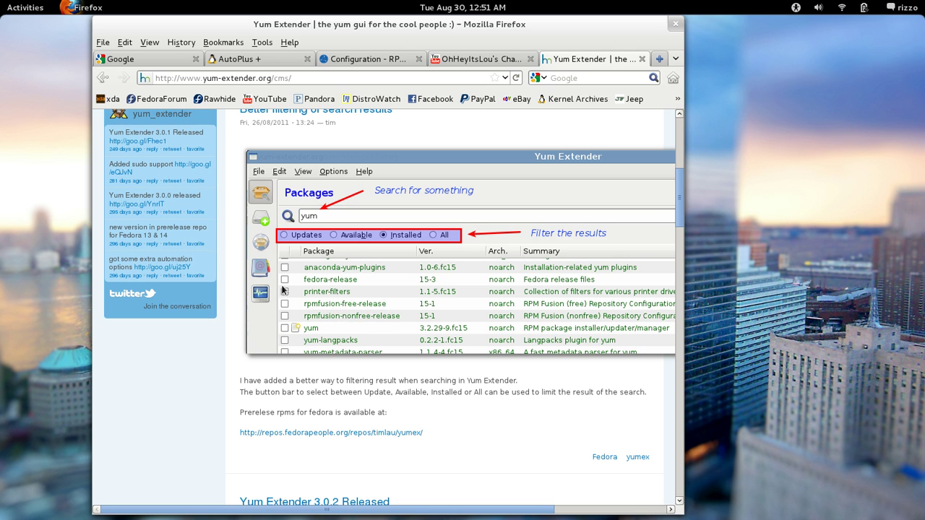
# Bring up the Activities overview on the Windows view of open windows.
pyautogui.press('super')
pyautogui.click(209, 38)
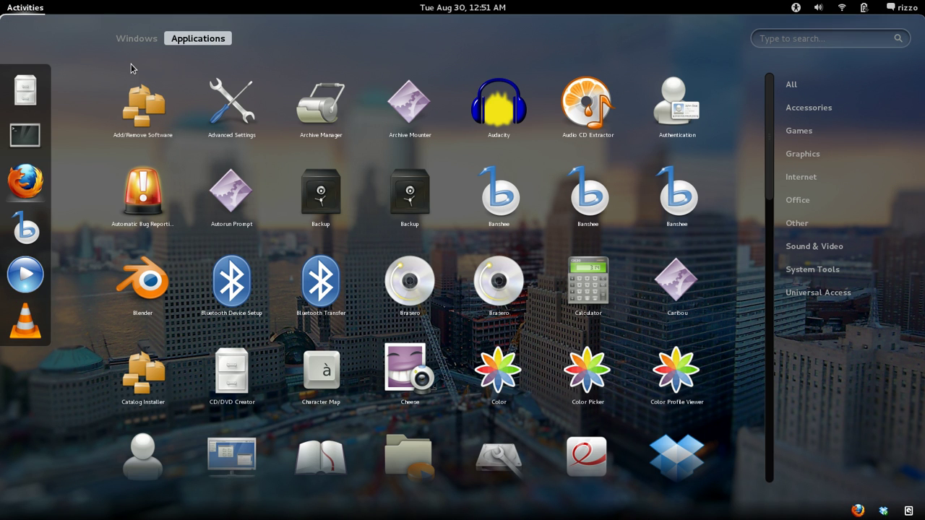
pyautogui.click(137, 38)
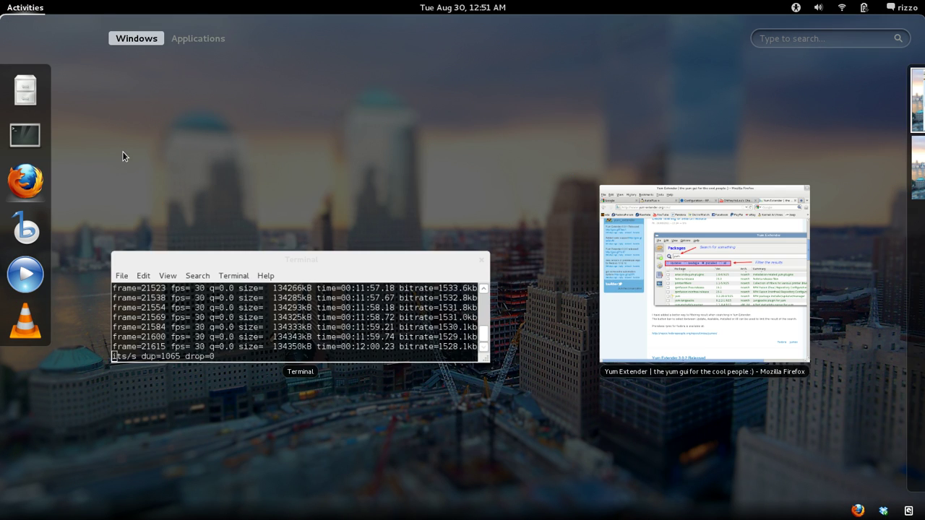
pyautogui.moveTo(1, 1)
pyautogui.scroll(1, 419, 289)
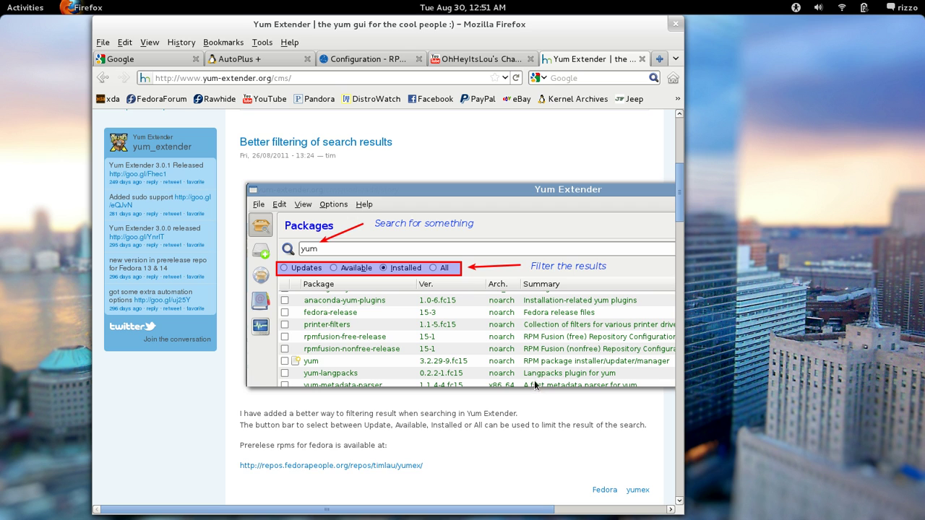
pyautogui.scroll(8, 535, 386)
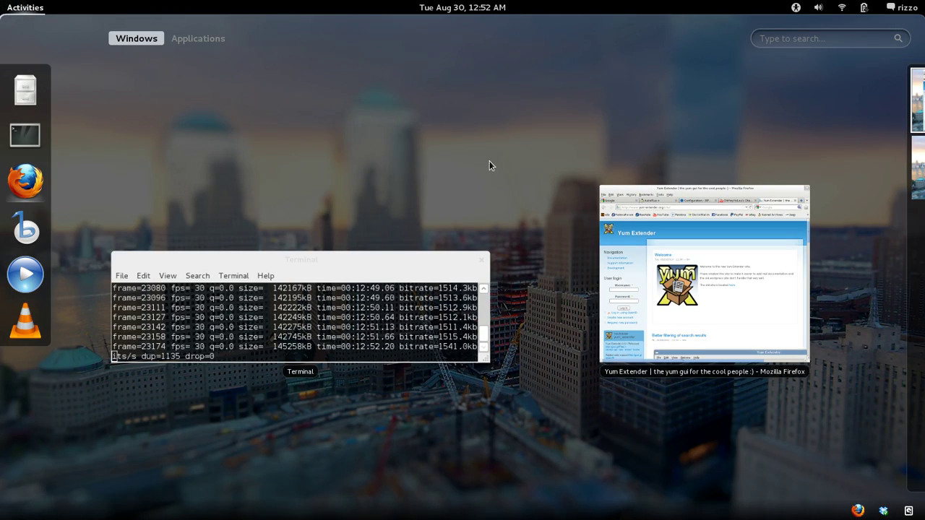
# Scroll through the Activities Applications grid looking for System Monitor.
pyautogui.click(213, 40)
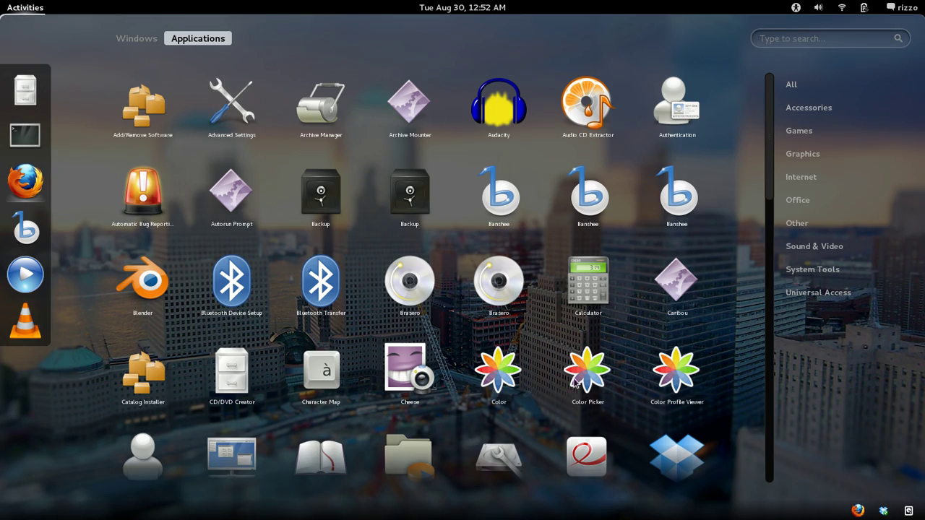
pyautogui.scroll(-5, 574, 375)
pyautogui.scroll(5, 571, 365)
pyautogui.click(136, 38)
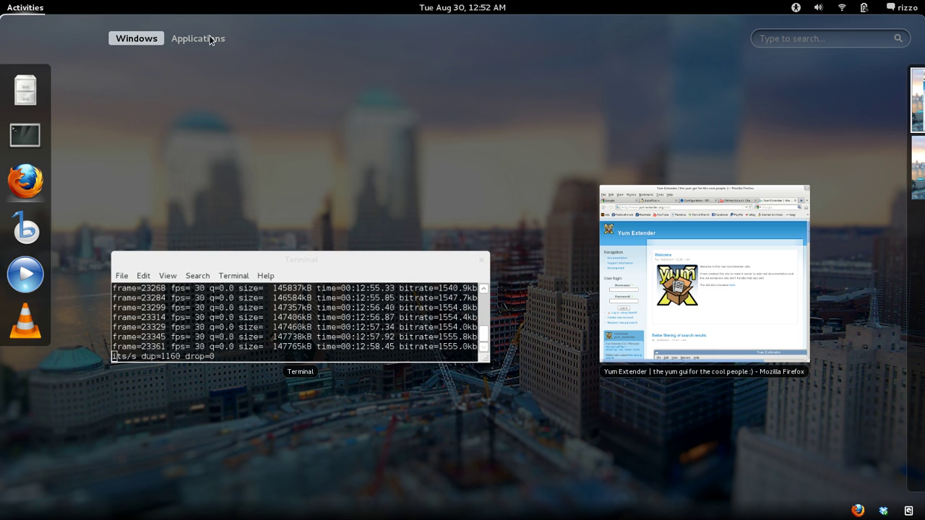
pyautogui.click(211, 37)
pyautogui.scroll(-10, 501, 299)
pyautogui.scroll(5, 501, 298)
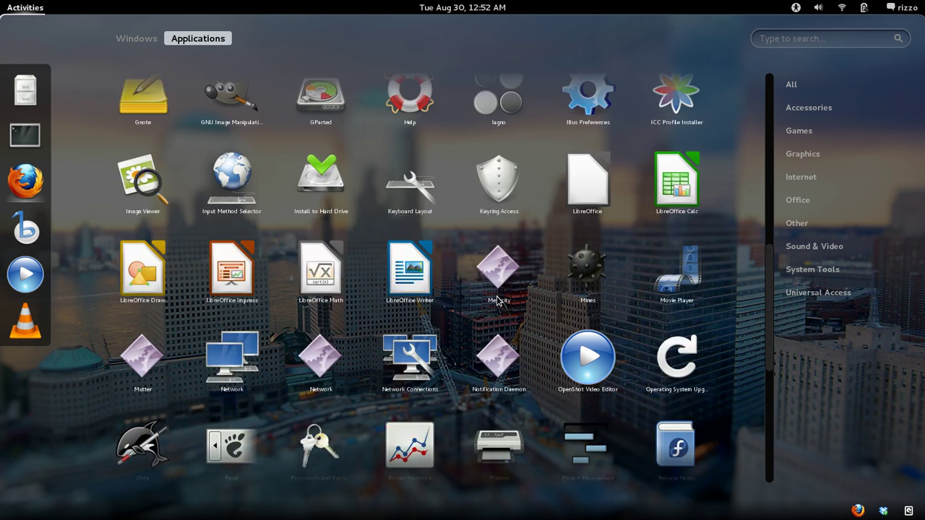
pyautogui.scroll(-5, 497, 300)
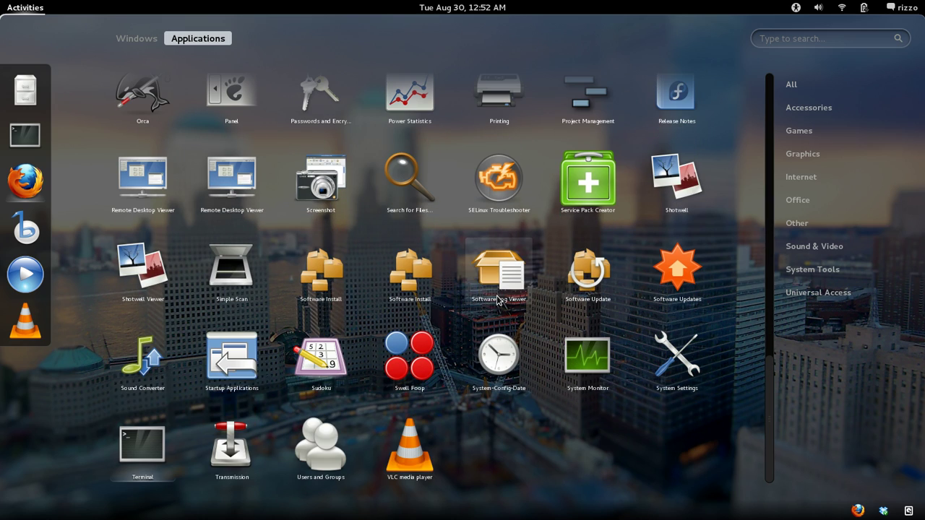
# Launch System Monitor and view its Processes and System hardware tabs.
pyautogui.click(586, 365)
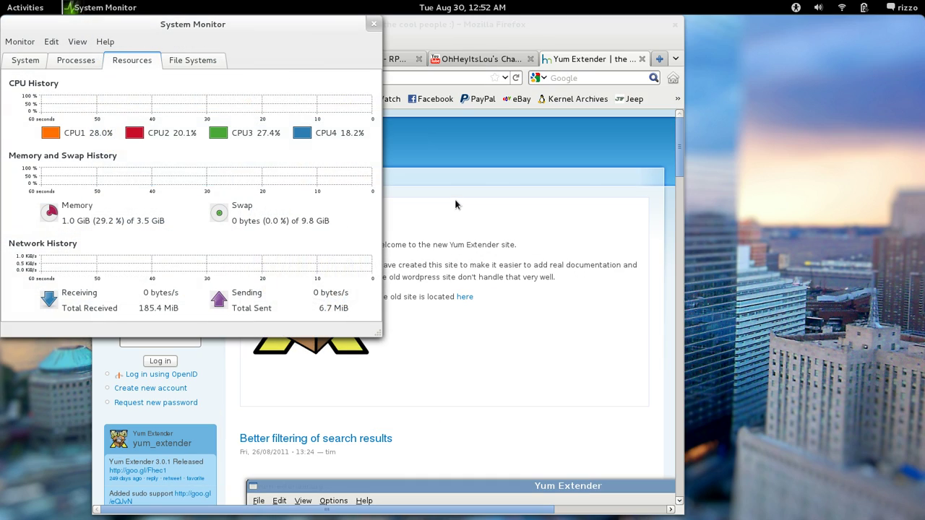
pyautogui.click(59, 64)
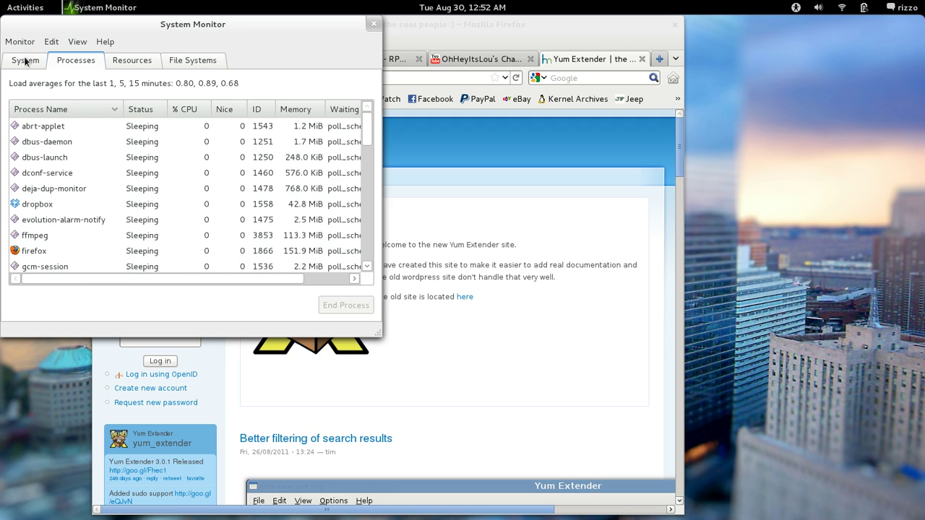
pyautogui.click(26, 61)
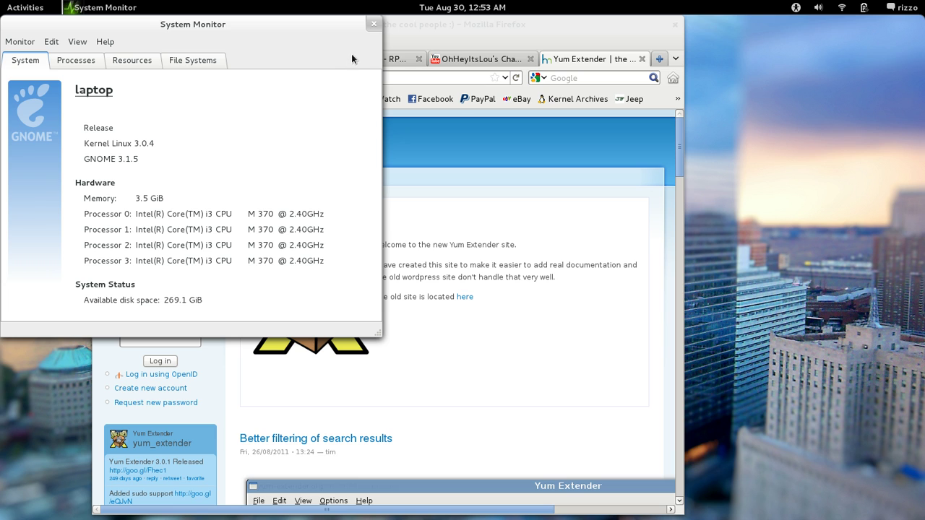
# Bring Firefox forward, then raise the ffmpeg capture Terminal via Activities.
pyautogui.click(429, 41)
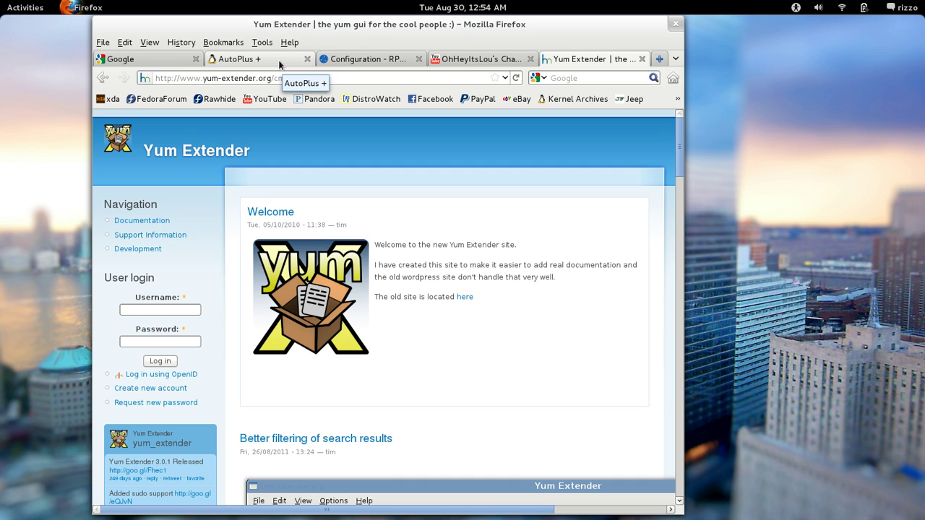
pyautogui.press('super')
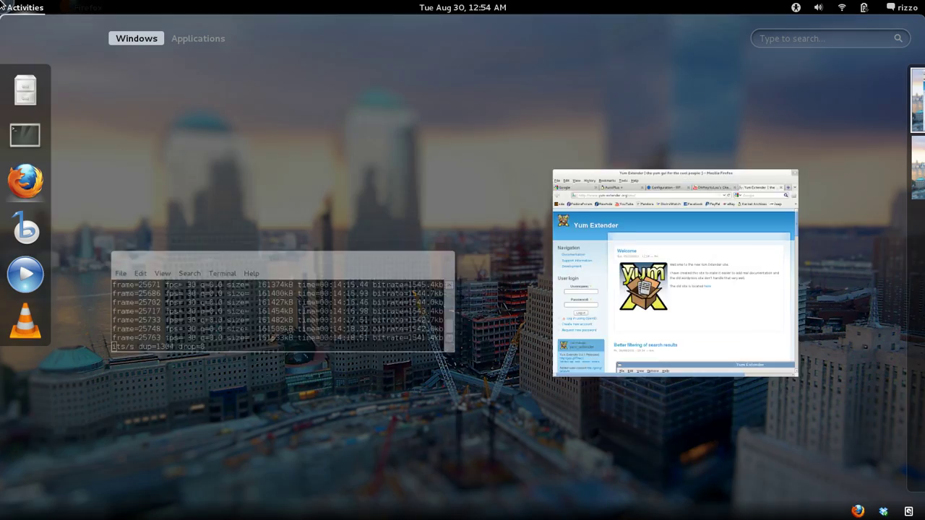
pyautogui.click(217, 263)
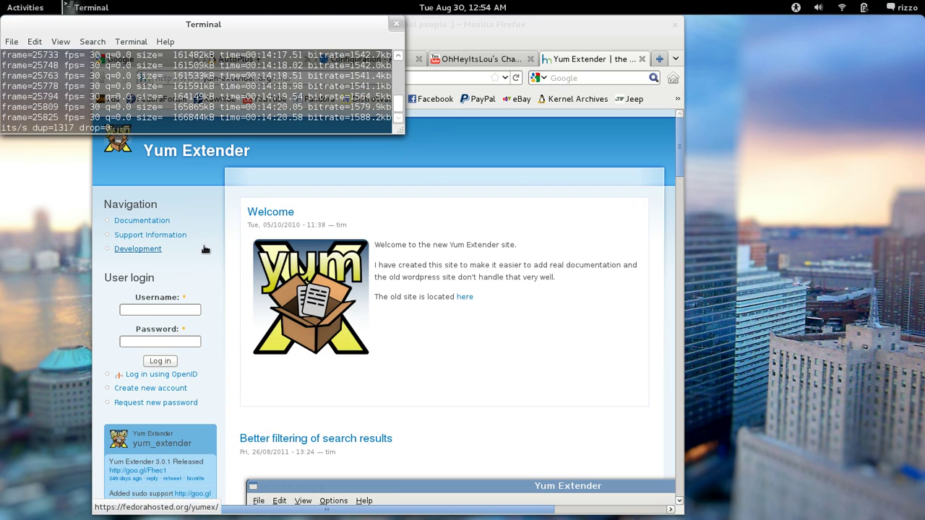